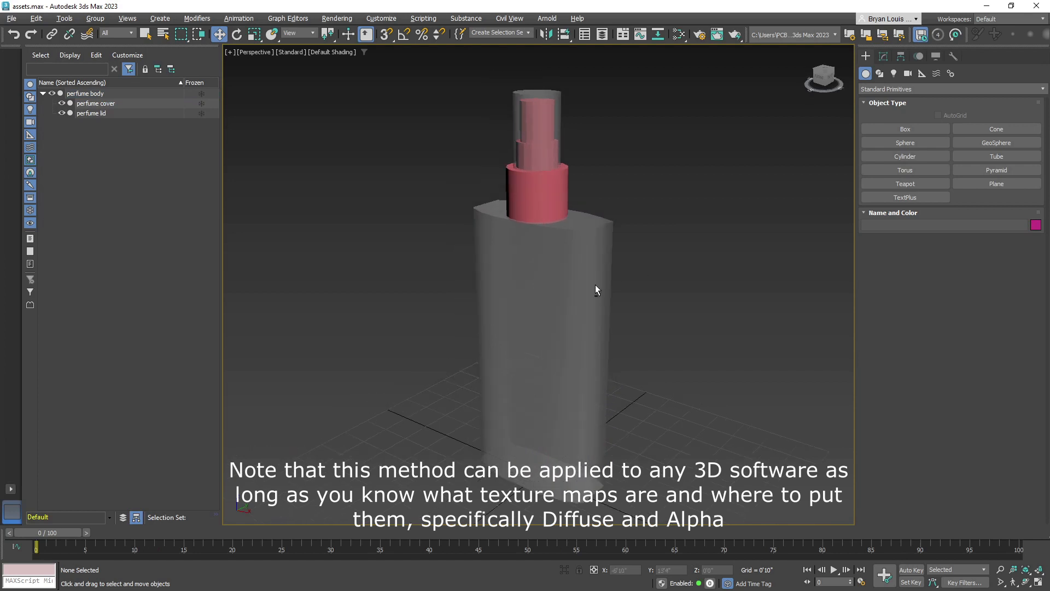
# Open the Slate Material Editor and add a new Physical Material beside the existing perfume body material
pyautogui.press('m')
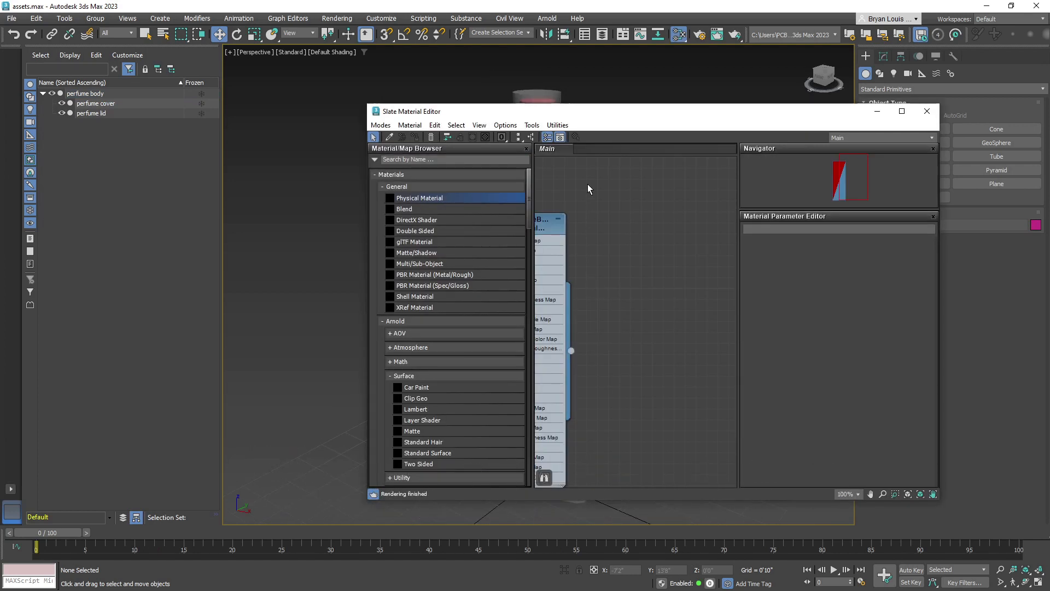
pyautogui.moveTo(613, 116); pyautogui.dragTo(493, 124)
pyautogui.click(433, 238)
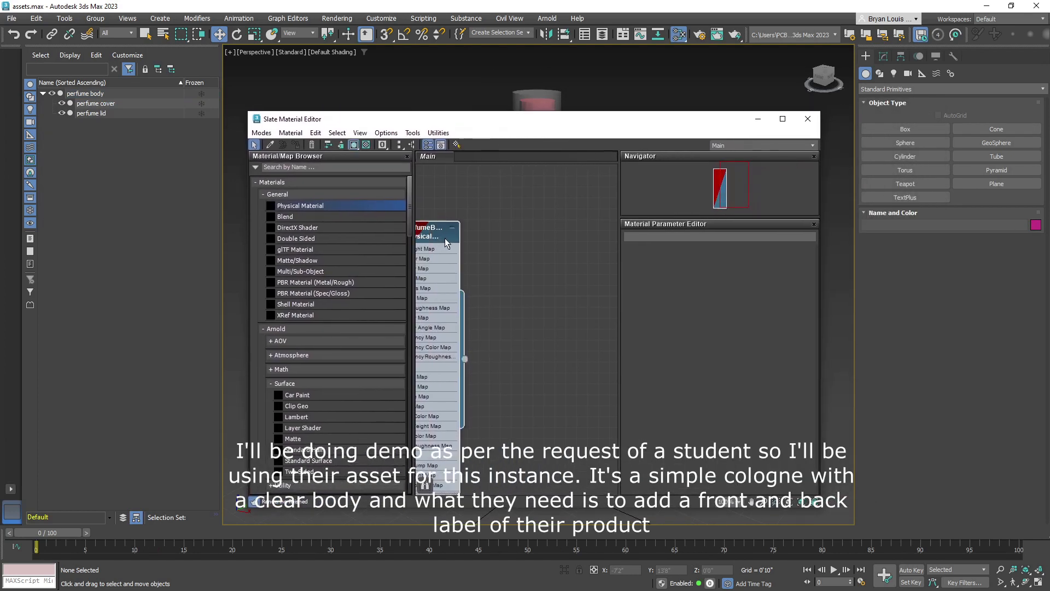
pyautogui.moveTo(434, 238); pyautogui.dragTo(485, 234)
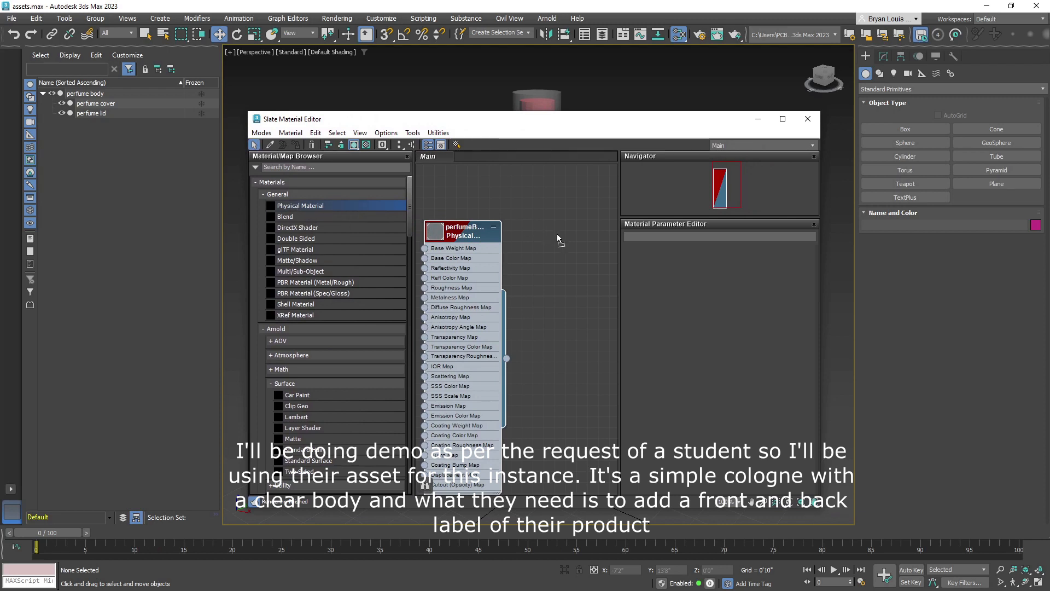
pyautogui.moveTo(575, 238); pyautogui.dragTo(577, 231)
pyautogui.moveTo(558, 183); pyautogui.dragTo(524, 179, button='middle')
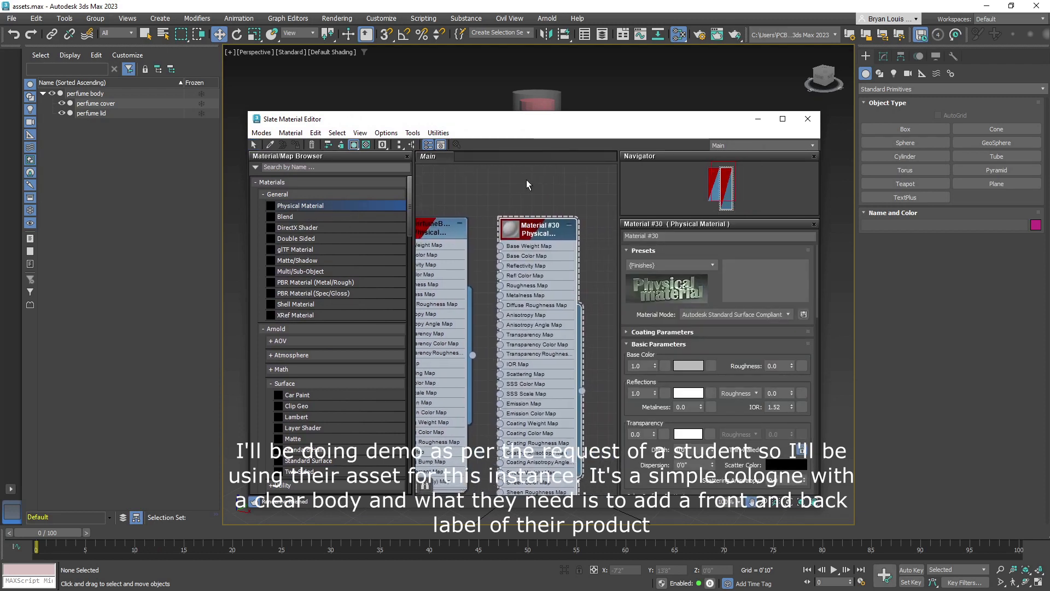
# Rename the new Physical Material as temporary
pyautogui.click(673, 235)
pyautogui.moveTo(672, 235); pyautogui.dragTo(574, 234)
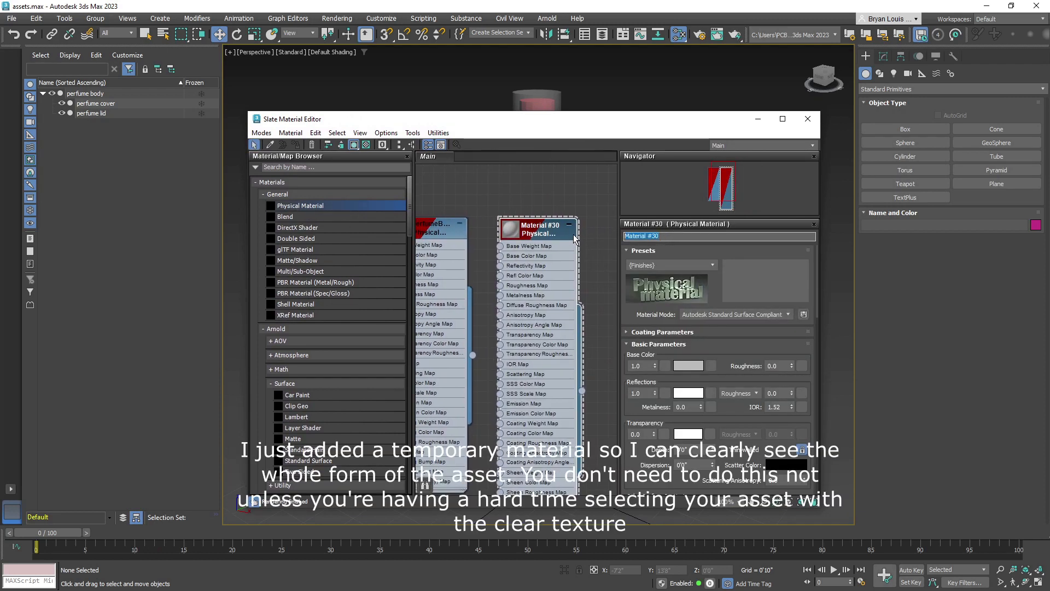
pyautogui.write('temporary')
pyautogui.click(521, 196)
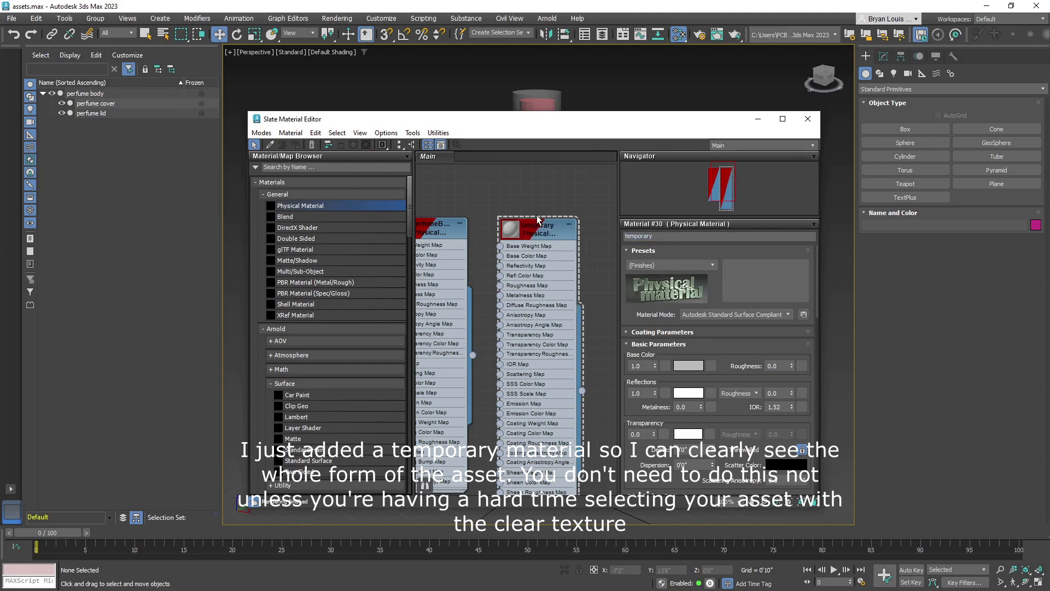
# Assign the temporary material to the perfume body and close the material editor
pyautogui.moveTo(576, 127); pyautogui.dragTo(917, 107)
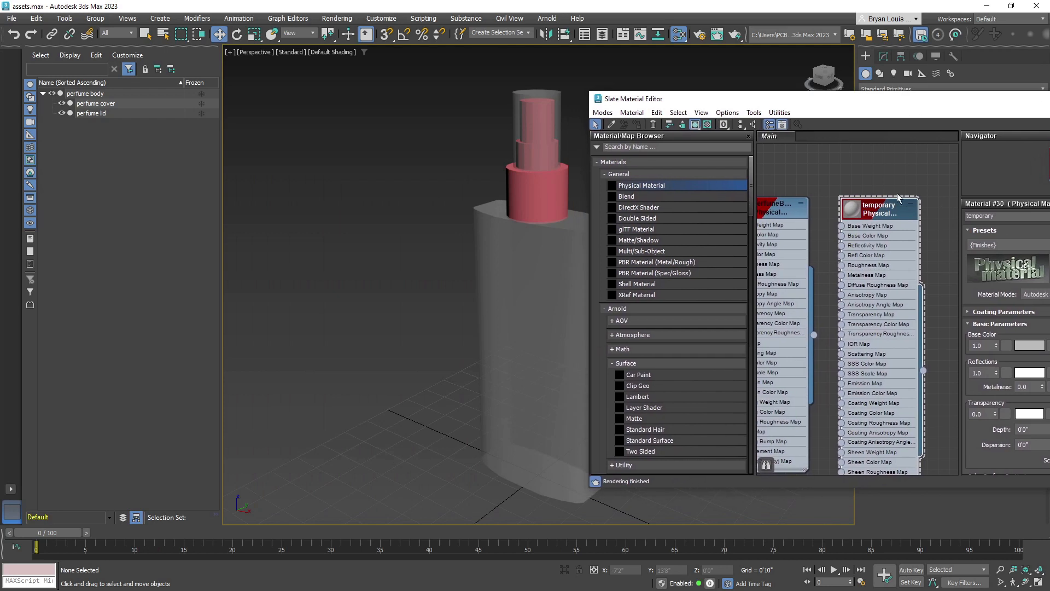
pyautogui.moveTo(923, 370); pyautogui.dragTo(556, 333)
pyautogui.moveTo(875, 99); pyautogui.dragTo(734, 133)
pyautogui.click(957, 133)
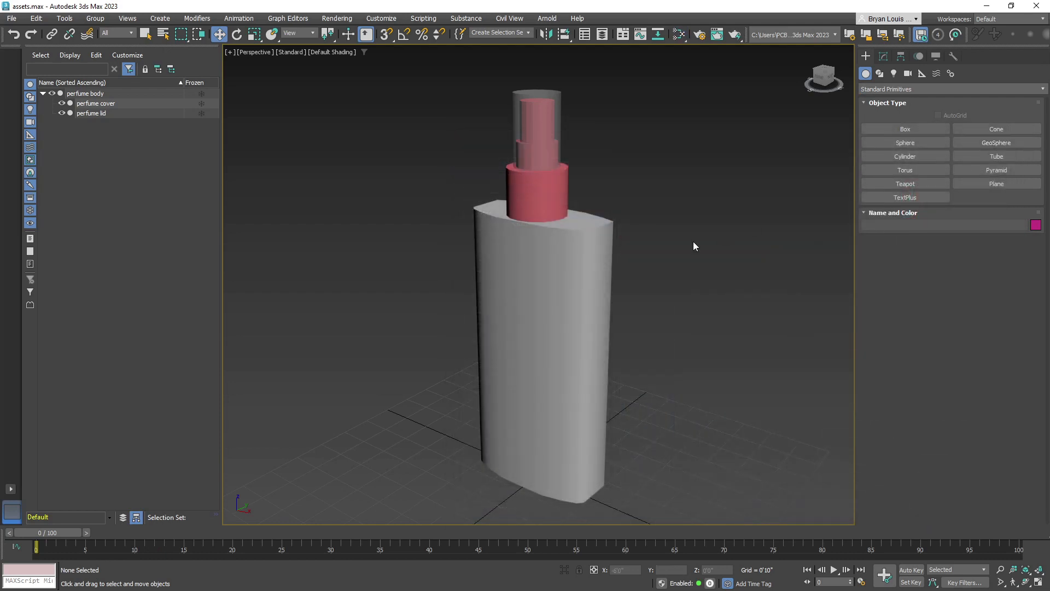
# Convert the perfume body to an Editable Poly and show edged faces in the viewport
pyautogui.click(586, 283)
pyautogui.rightClick(564, 276)
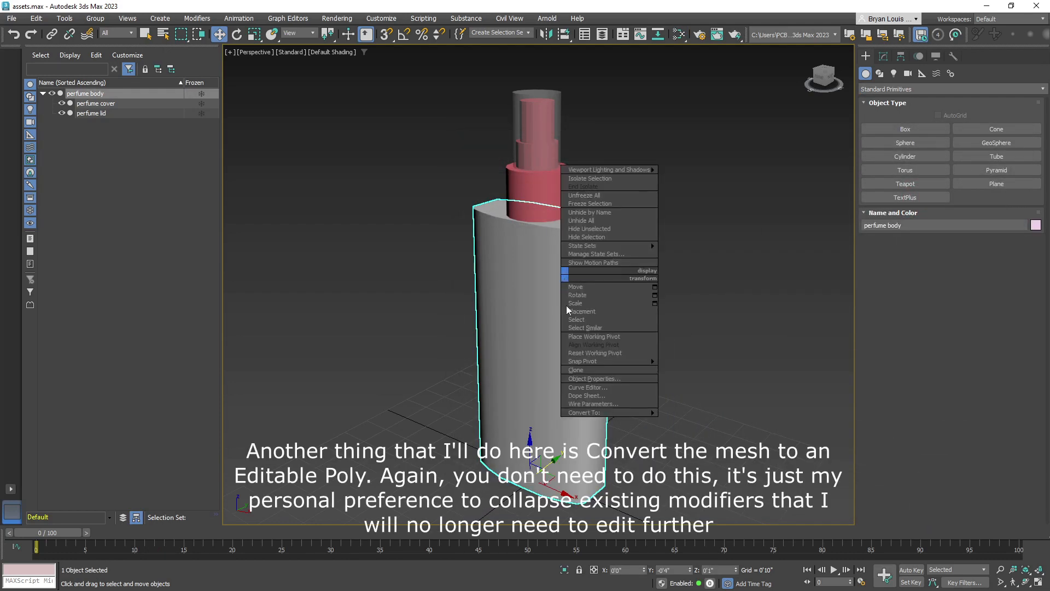
pyautogui.moveTo(586, 411)
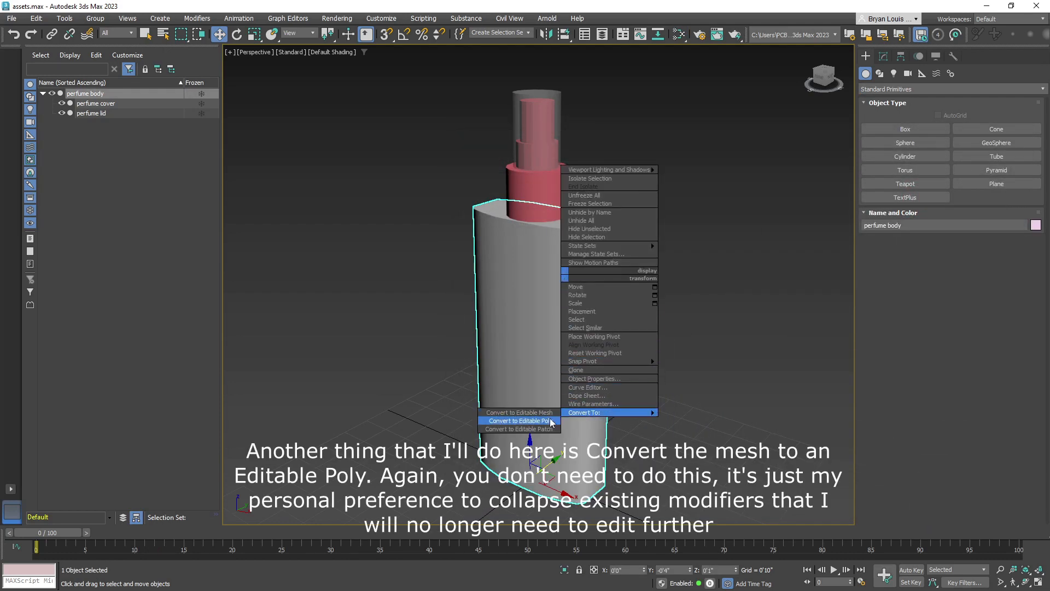
pyautogui.click(550, 420)
pyautogui.moveTo(558, 412)
pyautogui.keyDown('alt'); pyautogui.mouseDown(button='middle')
pyautogui.moveTo(537, 347)
pyautogui.moveTo(542, 326)
pyautogui.moveTo(493, 335)
pyautogui.moveTo(540, 347)
pyautogui.moveTo(530, 333)
pyautogui.moveTo(542, 332)
pyautogui.moveTo(537, 352)
pyautogui.moveTo(512, 360)
pyautogui.mouseUp(button='middle'); pyautogui.keyUp('alt')
pyautogui.press('F4')
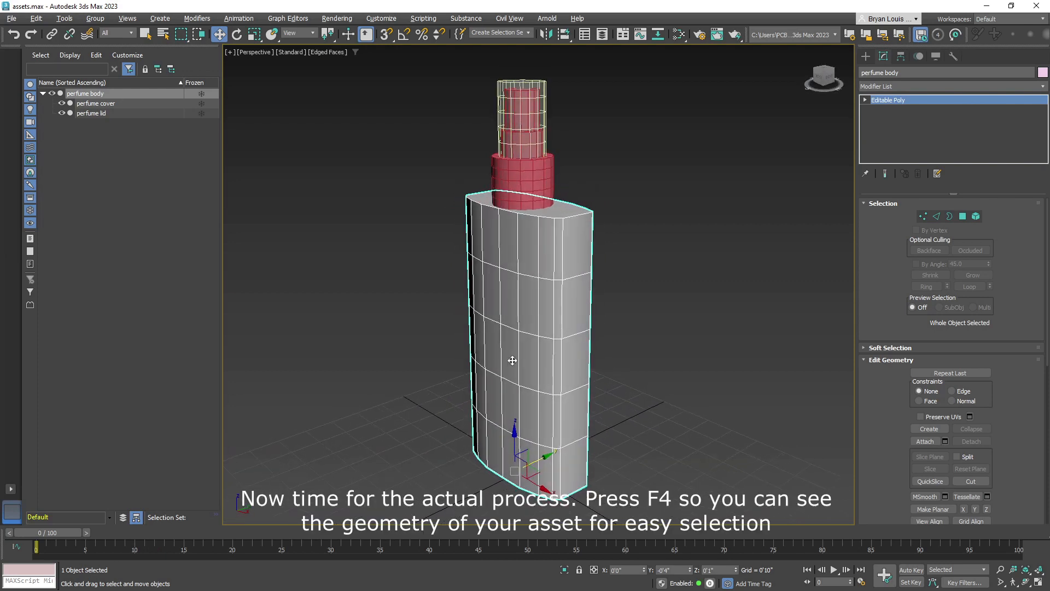
# Clone the perfume body along X as a copy named front and set the copy's X position to 0
pyautogui.keyDown('alt'); pyautogui.moveTo(552, 434); pyautogui.dragTo(562, 399, button='middle'); pyautogui.keyUp('alt')
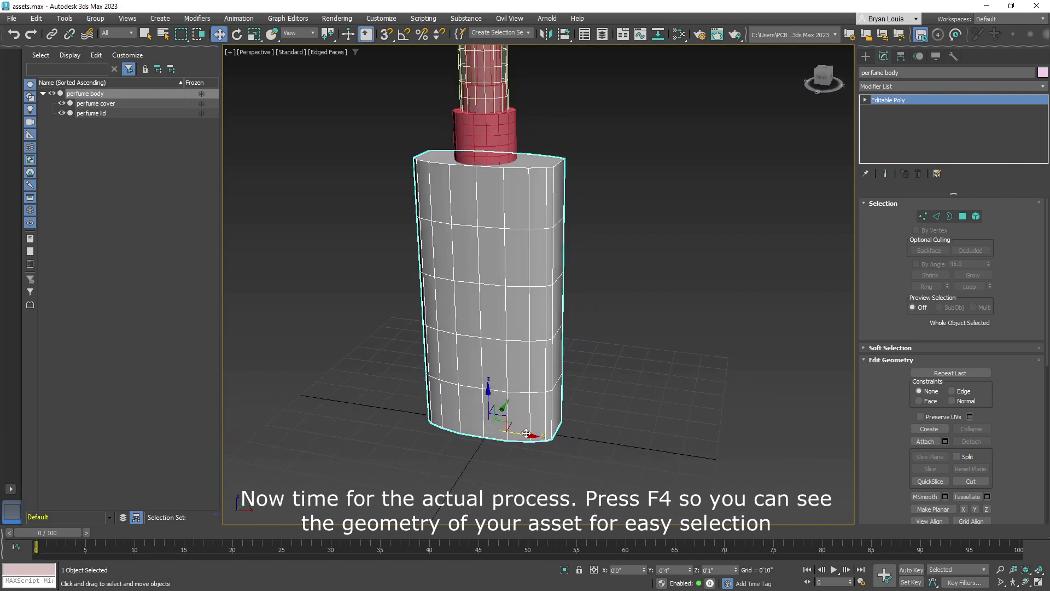
pyautogui.moveTo(528, 432)
pyautogui.keyDown('shift'); pyautogui.mouseDown()
pyautogui.moveTo(583, 435)
pyautogui.moveTo(578, 425)
pyautogui.mouseUp(); pyautogui.keyUp('shift')
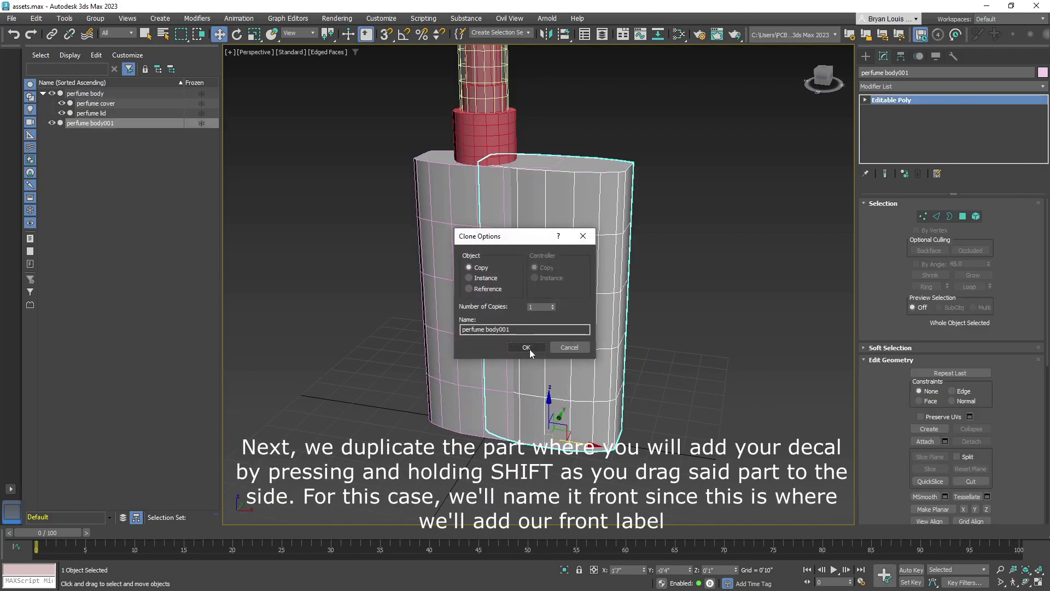
pyautogui.doubleClick(522, 330)
pyautogui.moveTo(521, 330); pyautogui.dragTo(438, 333)
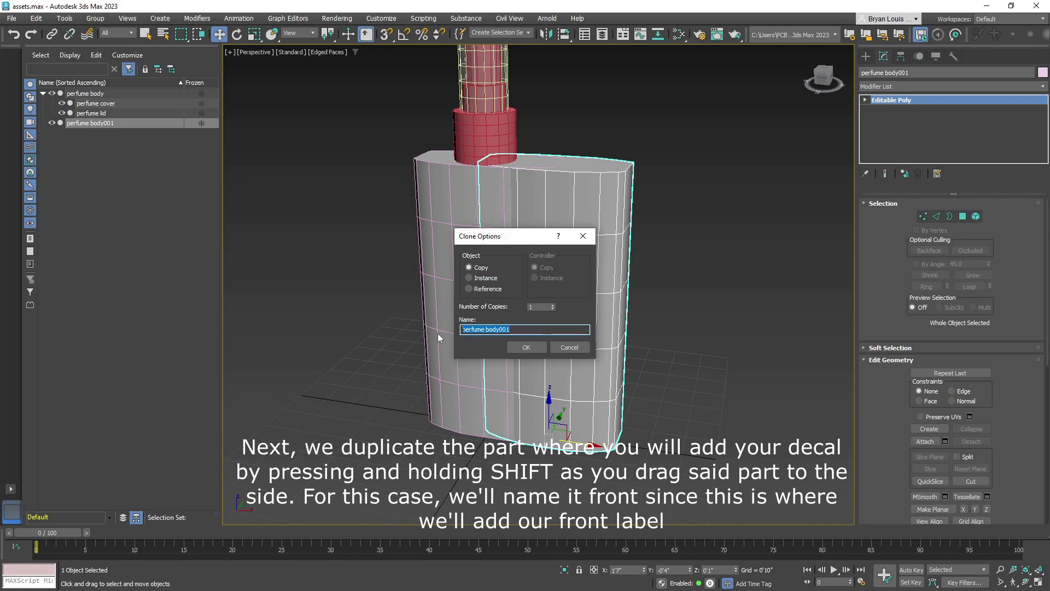
pyautogui.write('front')
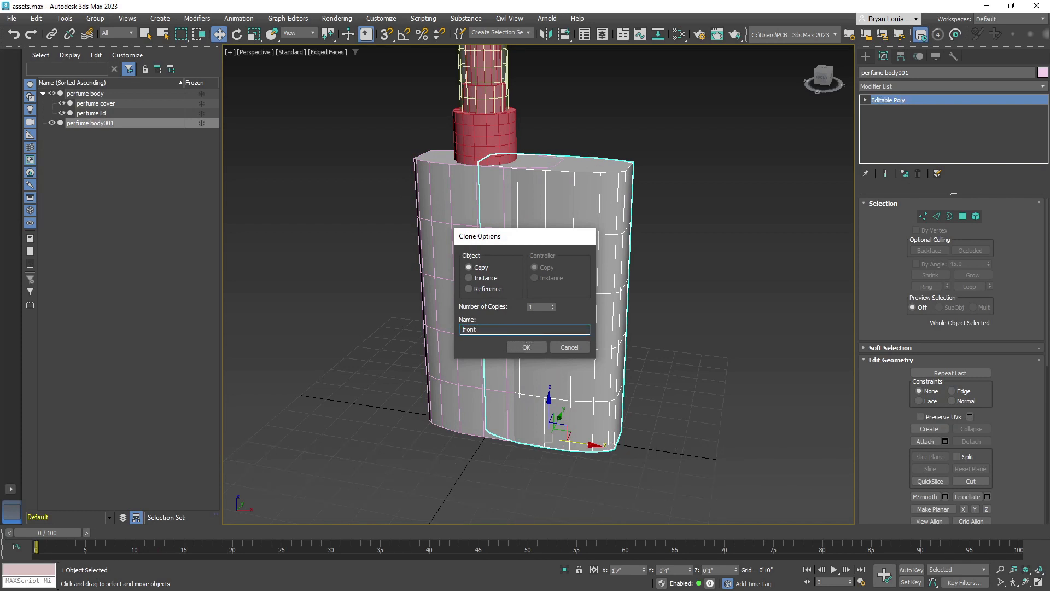
pyautogui.press('Return')
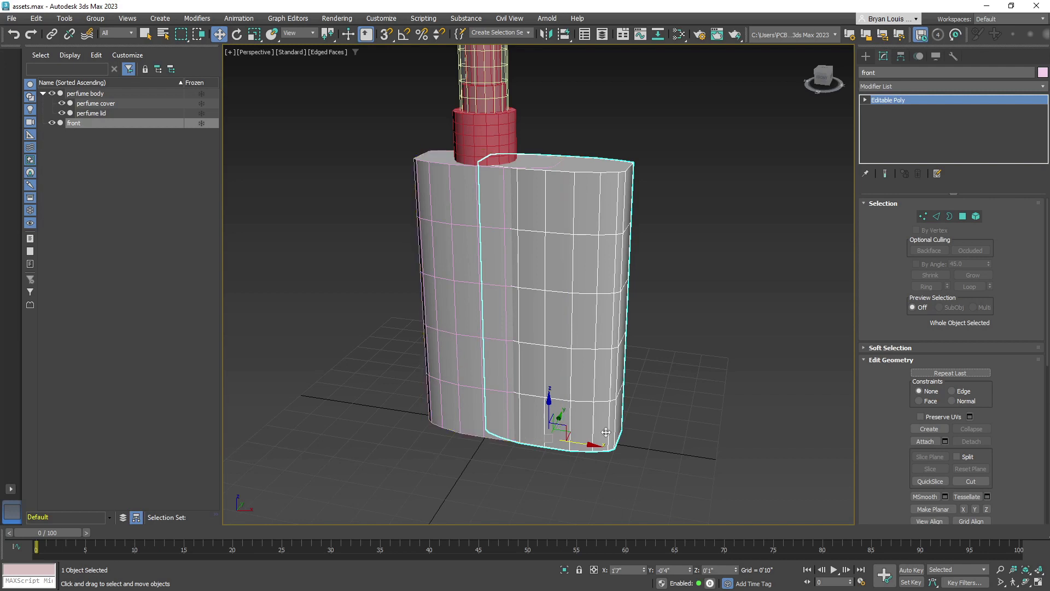
pyautogui.doubleClick(627, 570)
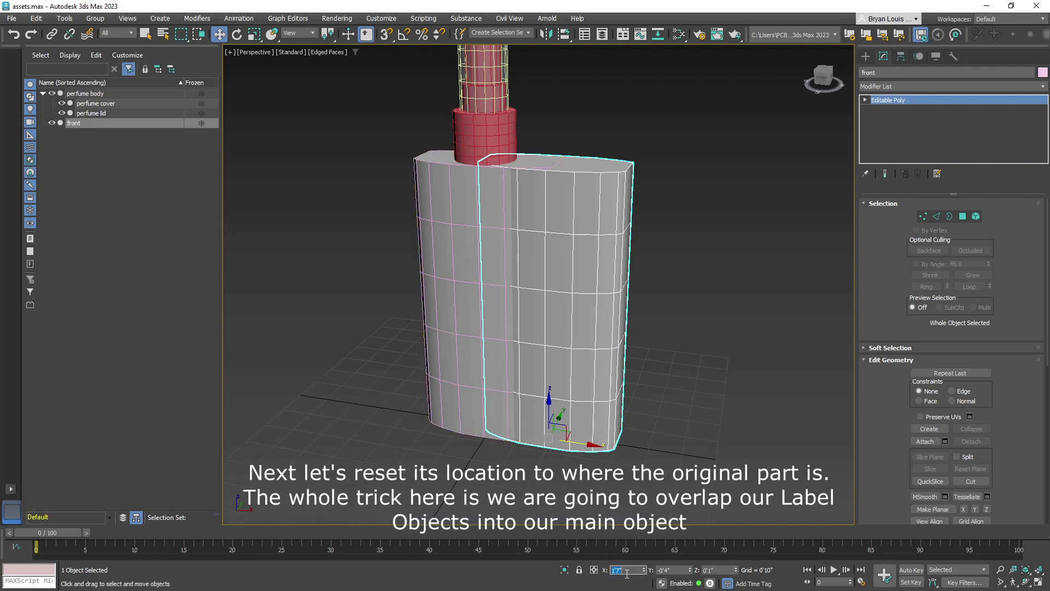
pyautogui.press('Return')
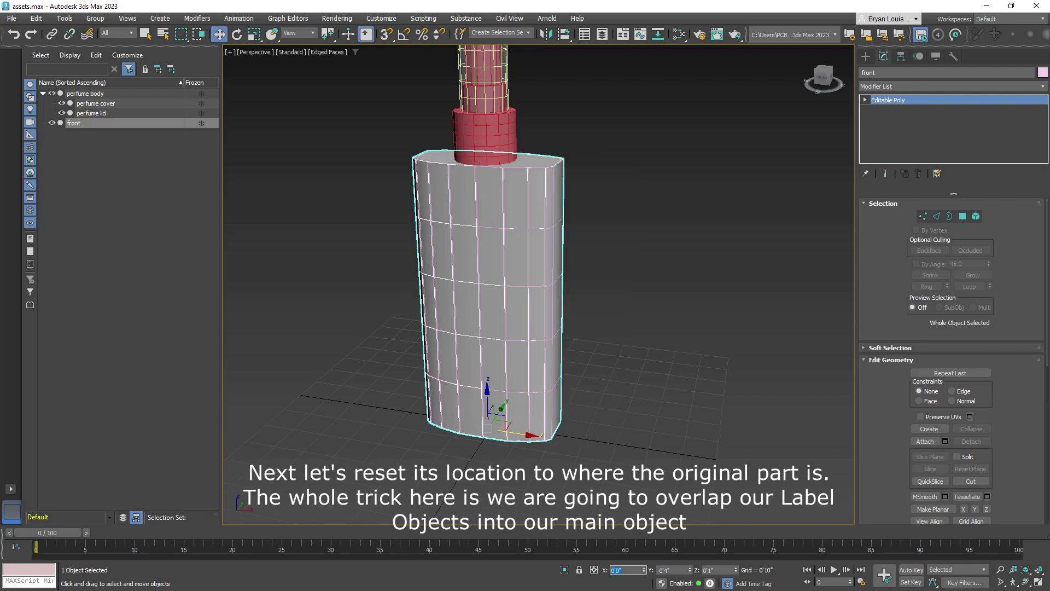
# Hide the perfume body, perfume cover and perfume lid objects
pyautogui.click(54, 96)
pyautogui.keyDown('alt'); pyautogui.moveTo(224, 172); pyautogui.dragTo(482, 201, button='middle'); pyautogui.keyUp('alt')
pyautogui.click(57, 104)
pyautogui.click(59, 112)
pyautogui.keyDown('alt'); pyautogui.moveTo(444, 290); pyautogui.dragTo(438, 230, button='middle'); pyautogui.keyUp('alt')
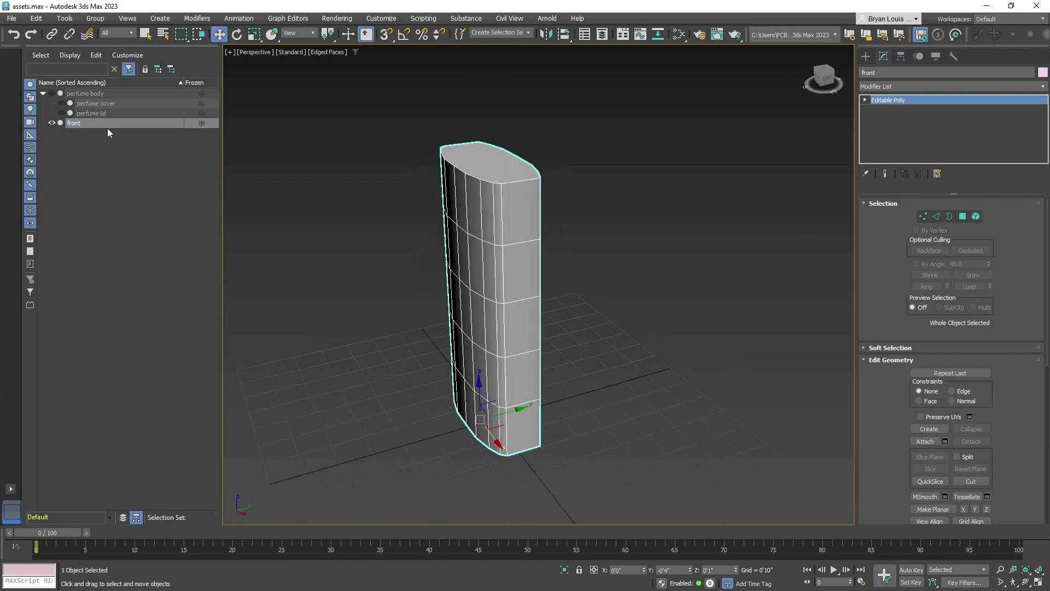
pyautogui.keyDown('alt'); pyautogui.moveTo(373, 249); pyautogui.dragTo(408, 260, button='middle'); pyautogui.keyUp('alt')
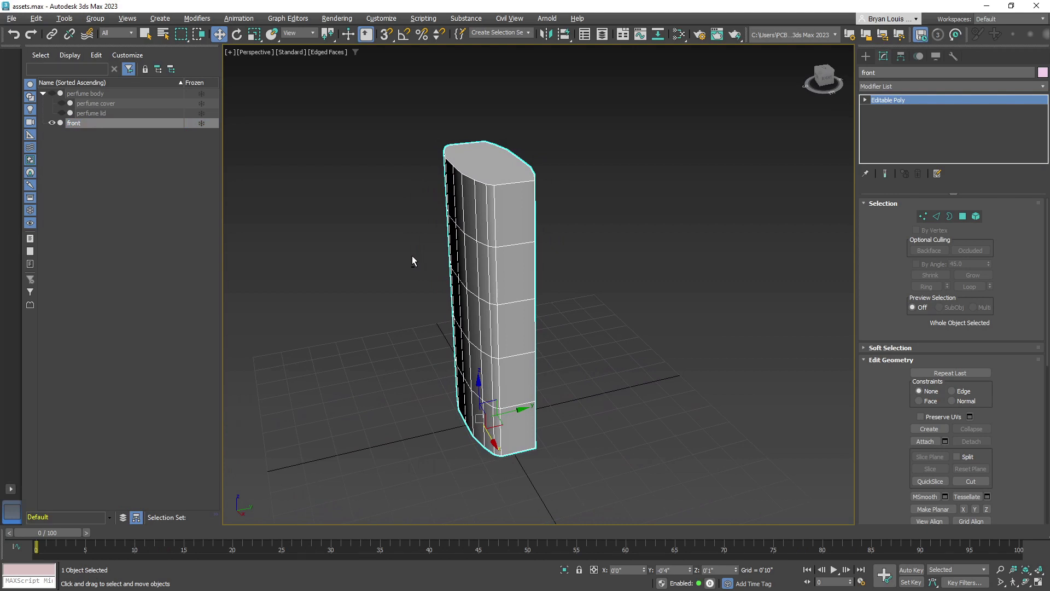
# Delete the top and bottom caps and both narrow side polygon columns of the front object, keeping the two broad curved panels
pyautogui.click(963, 217)
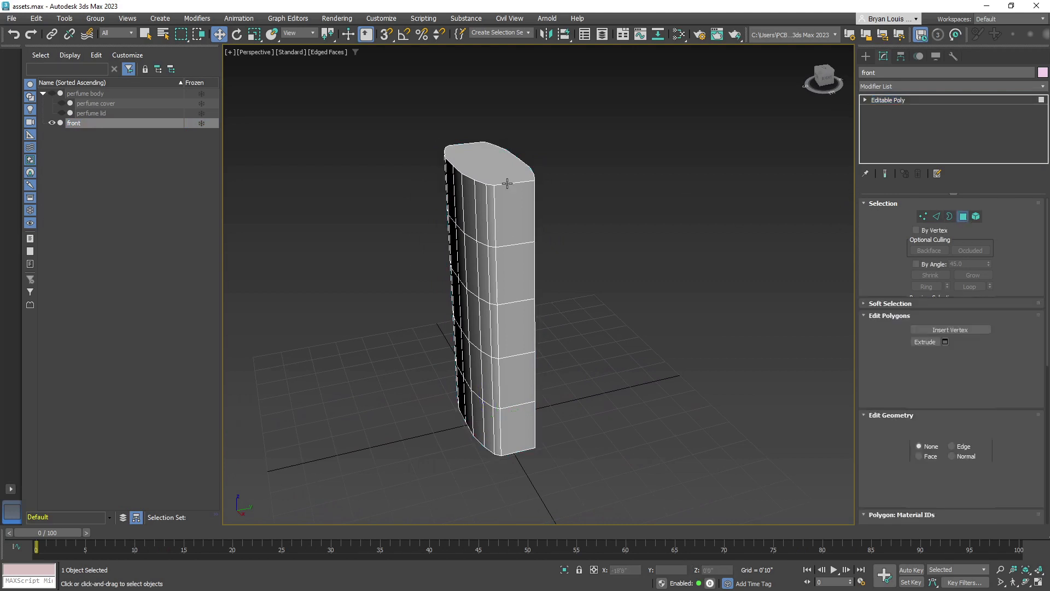
pyautogui.click(485, 158)
pyautogui.keyDown('ctrl'); pyautogui.click(514, 213); pyautogui.keyUp('ctrl')
pyautogui.keyDown('ctrl'); pyautogui.click(525, 258); pyautogui.keyUp('ctrl')
pyautogui.keyDown('ctrl'); pyautogui.click(521, 312); pyautogui.keyUp('ctrl')
pyautogui.keyDown('ctrl'); pyautogui.click(522, 381); pyautogui.keyUp('ctrl')
pyautogui.keyDown('ctrl'); pyautogui.click(525, 429); pyautogui.keyUp('ctrl')
pyautogui.keyDown('alt'); pyautogui.moveTo(525, 430); pyautogui.dragTo(528, 328, button='middle'); pyautogui.keyUp('alt')
pyautogui.keyDown('ctrl'); pyautogui.click(471, 420); pyautogui.keyUp('ctrl')
pyautogui.keyDown('alt'); pyautogui.moveTo(471, 419); pyautogui.dragTo(471, 447, button='middle'); pyautogui.keyUp('alt')
pyautogui.keyDown('ctrl'); pyautogui.click(427, 435); pyautogui.keyUp('ctrl')
pyautogui.keyDown('ctrl'); pyautogui.click(416, 373); pyautogui.keyUp('ctrl')
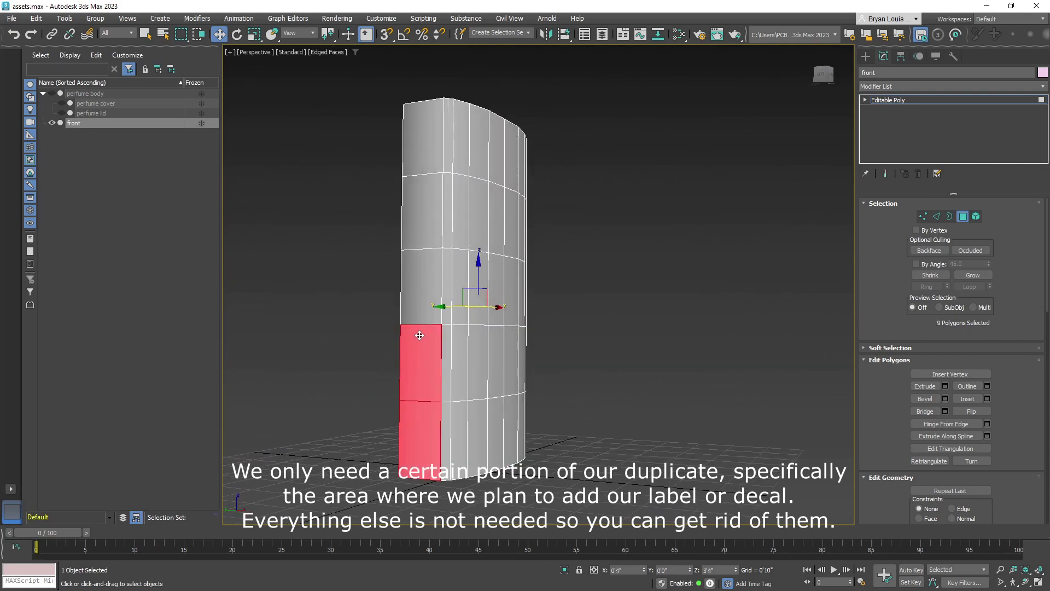
pyautogui.keyDown('ctrl'); pyautogui.click(419, 306); pyautogui.keyUp('ctrl')
pyautogui.keyDown('alt'); pyautogui.moveTo(421, 244); pyautogui.dragTo(422, 216, button='middle'); pyautogui.keyUp('alt')
pyautogui.keyDown('ctrl'); pyautogui.click(423, 217); pyautogui.keyUp('ctrl')
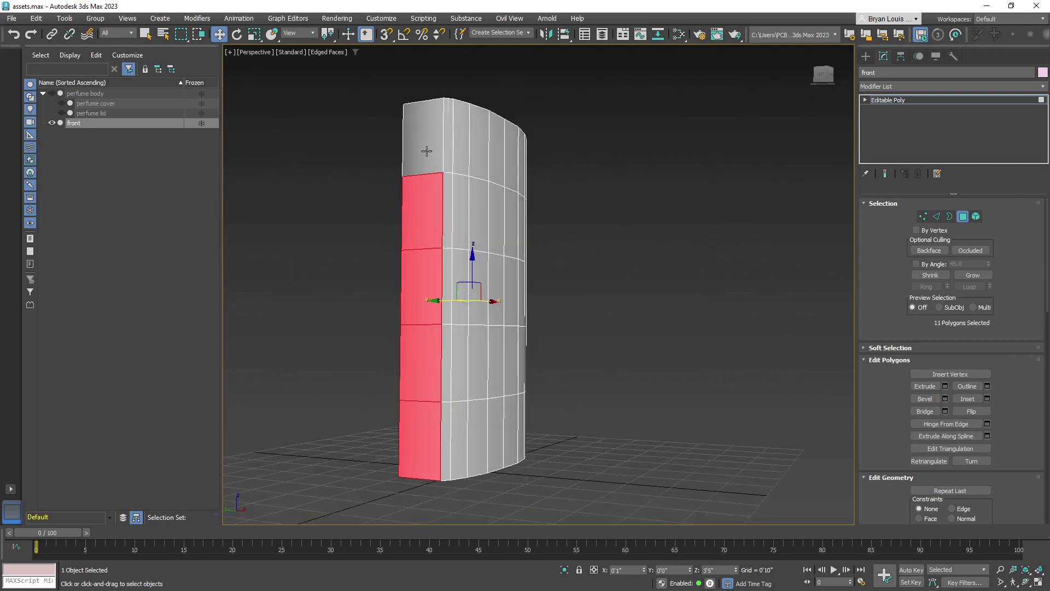
pyautogui.keyDown('ctrl'); pyautogui.click(424, 155); pyautogui.keyUp('ctrl')
pyautogui.keyDown('alt'); pyautogui.moveTo(425, 155); pyautogui.dragTo(235, 183, button='middle'); pyautogui.keyUp('alt')
pyautogui.press('Delete')
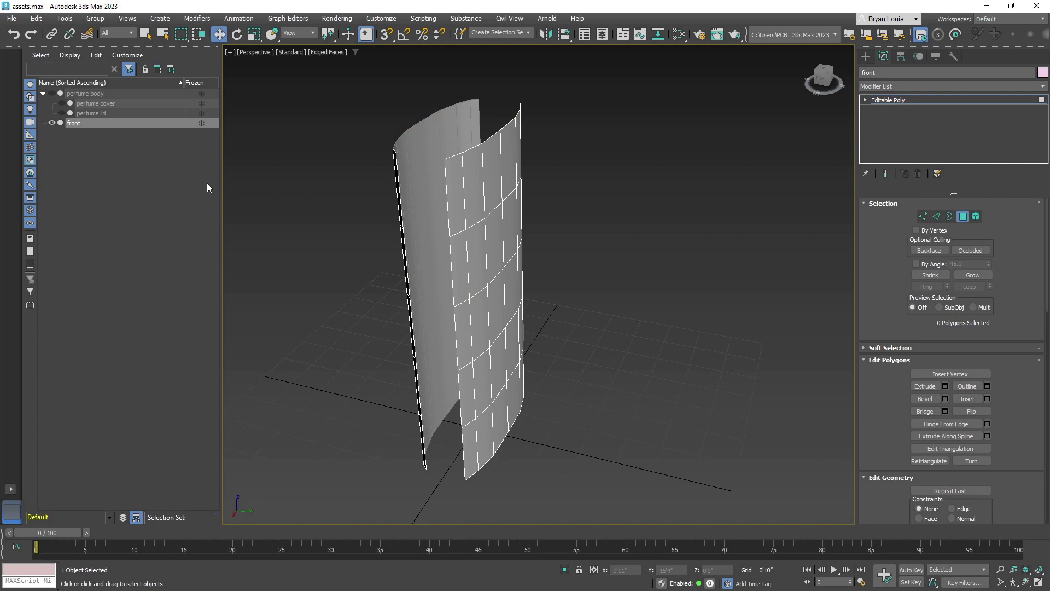
# Select the entire back curved panel of the front object as an element
pyautogui.press('5')
pyautogui.click(502, 197)
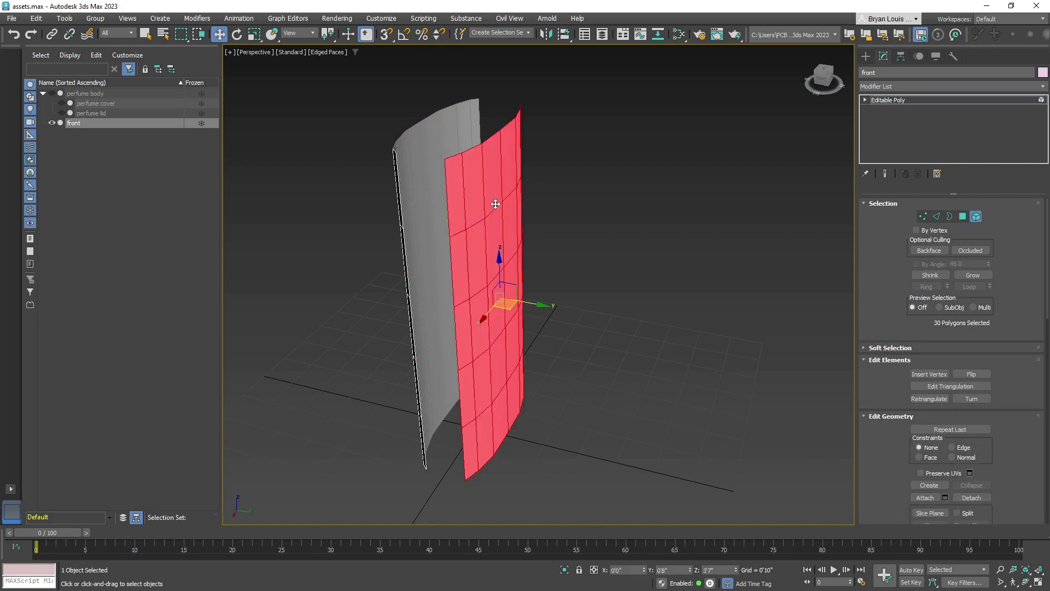
pyautogui.press('Delete')
pyautogui.keyDown('alt'); pyautogui.moveTo(352, 218); pyautogui.dragTo(414, 217, button='middle'); pyautogui.keyUp('alt')
pyautogui.hotkey('ctrl', 'z')
# Detach the selected back panel as a separate object named back
pyautogui.keyDown('alt'); pyautogui.moveTo(488, 229); pyautogui.dragTo(433, 263, button='middle'); pyautogui.keyUp('alt')
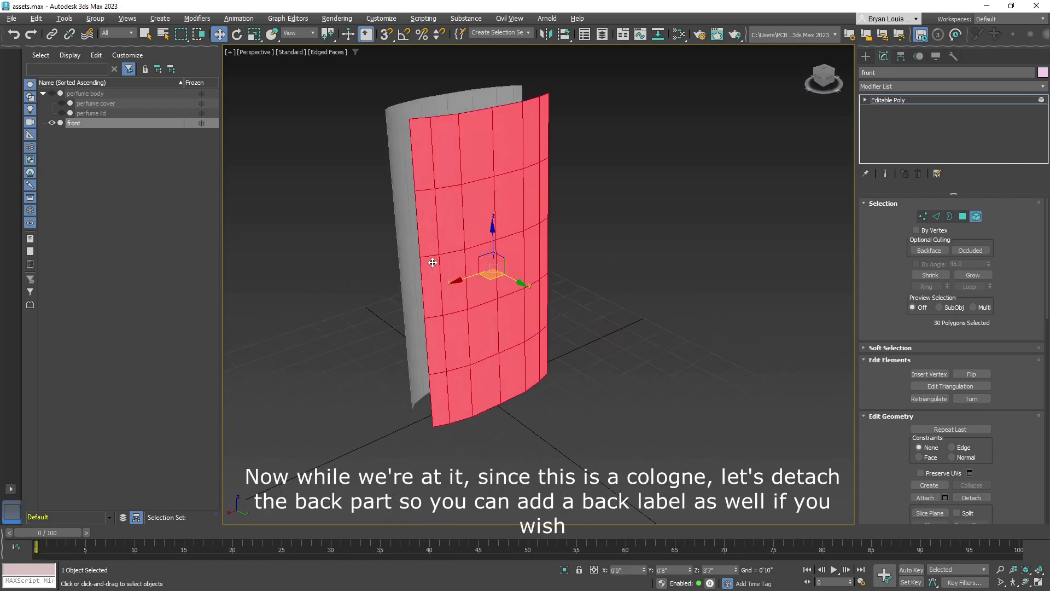
pyautogui.scroll(-5, 976, 327)
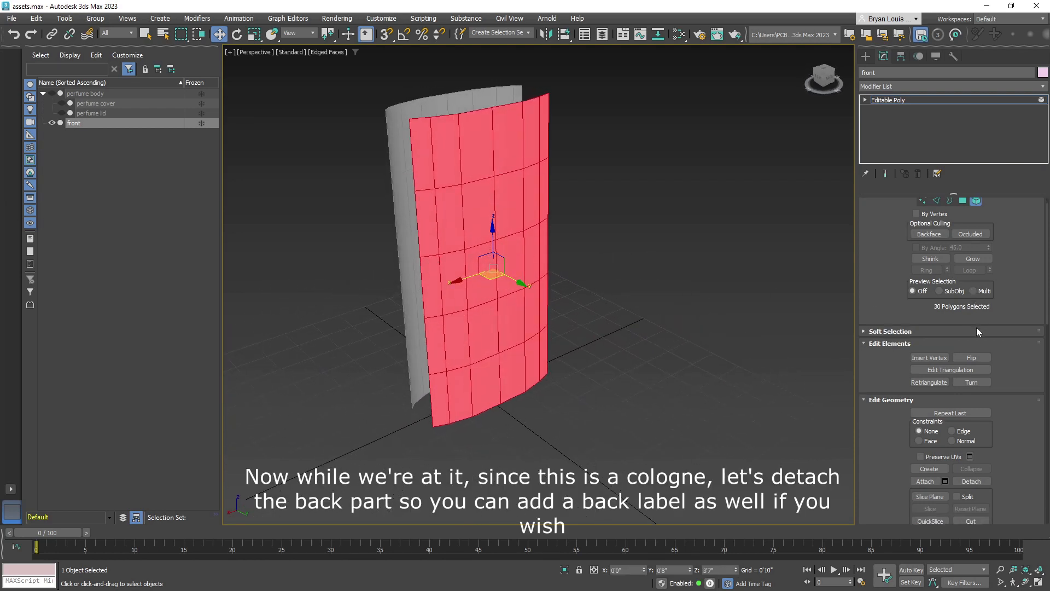
pyautogui.click(971, 400)
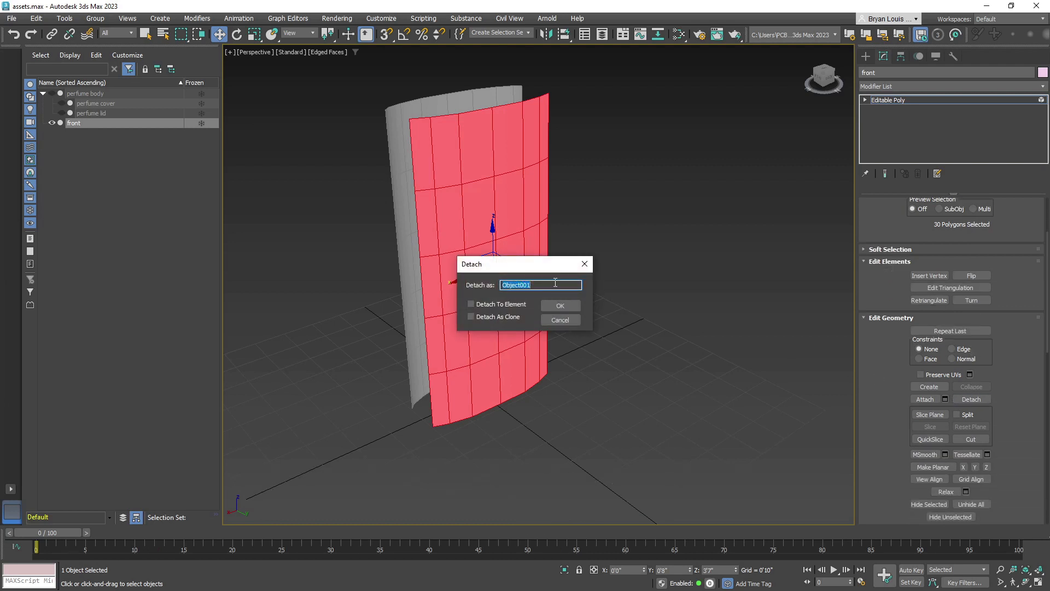
pyautogui.write('ba')
pyautogui.write('ck')
pyautogui.press('Return')
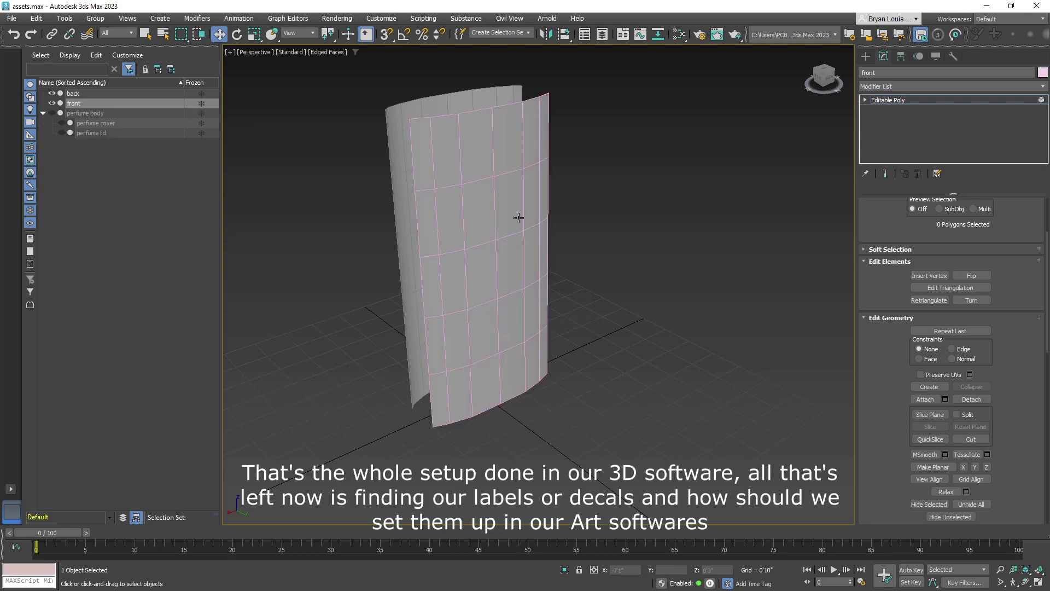
# Hide the back object, leave element editing and view the front panel head-on
pyautogui.moveTo(524, 209)
pyautogui.keyDown('alt'); pyautogui.mouseDown(button='middle')
pyautogui.moveTo(553, 202)
pyautogui.moveTo(514, 197)
pyautogui.mouseUp(button='middle'); pyautogui.keyUp('alt')
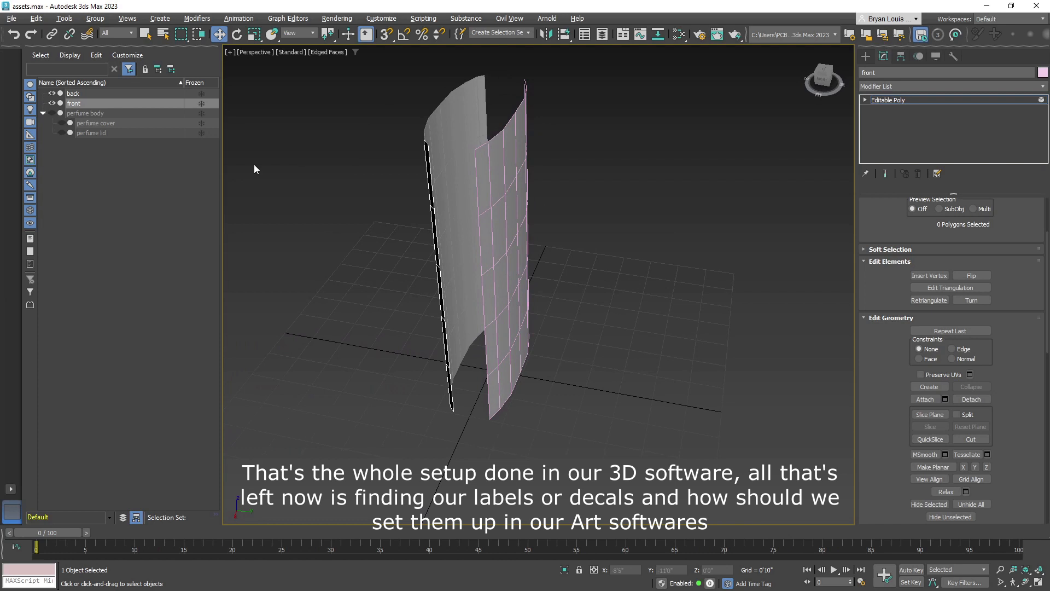
pyautogui.click(52, 93)
pyautogui.keyDown('alt'); pyautogui.moveTo(436, 278); pyautogui.dragTo(552, 265, button='middle'); pyautogui.keyUp('alt')
pyautogui.click(865, 55)
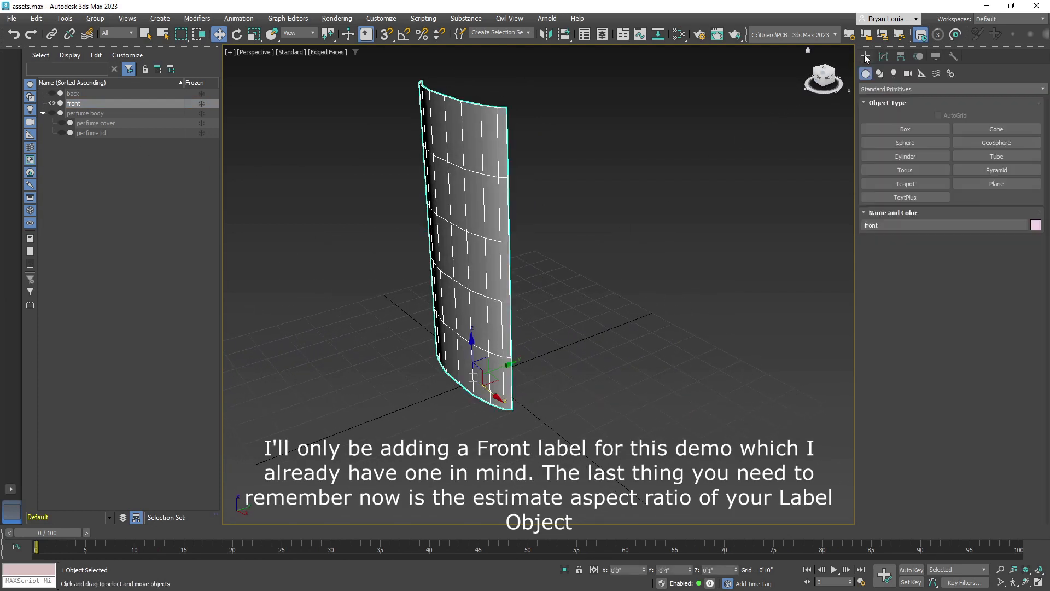
pyautogui.keyDown('alt'); pyautogui.moveTo(589, 234); pyautogui.dragTo(569, 301, button='middle'); pyautogui.keyUp('alt')
pyautogui.scroll(3, 560, 290)
pyautogui.scroll(-3, 569, 301)
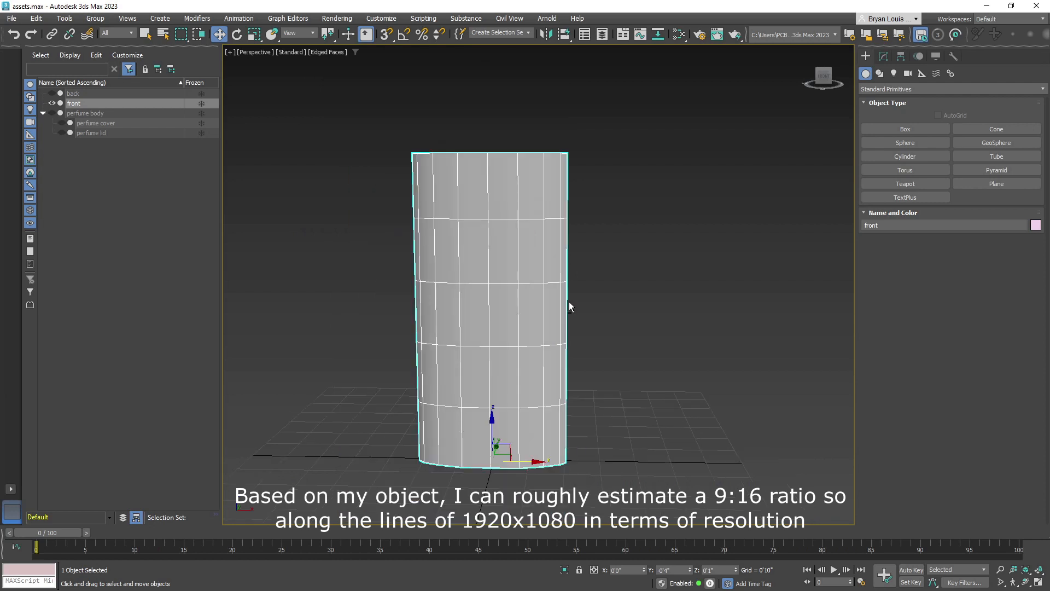
pyautogui.keyDown('alt'); pyautogui.moveTo(577, 297); pyautogui.dragTo(578, 294, button='middle'); pyautogui.keyUp('alt')
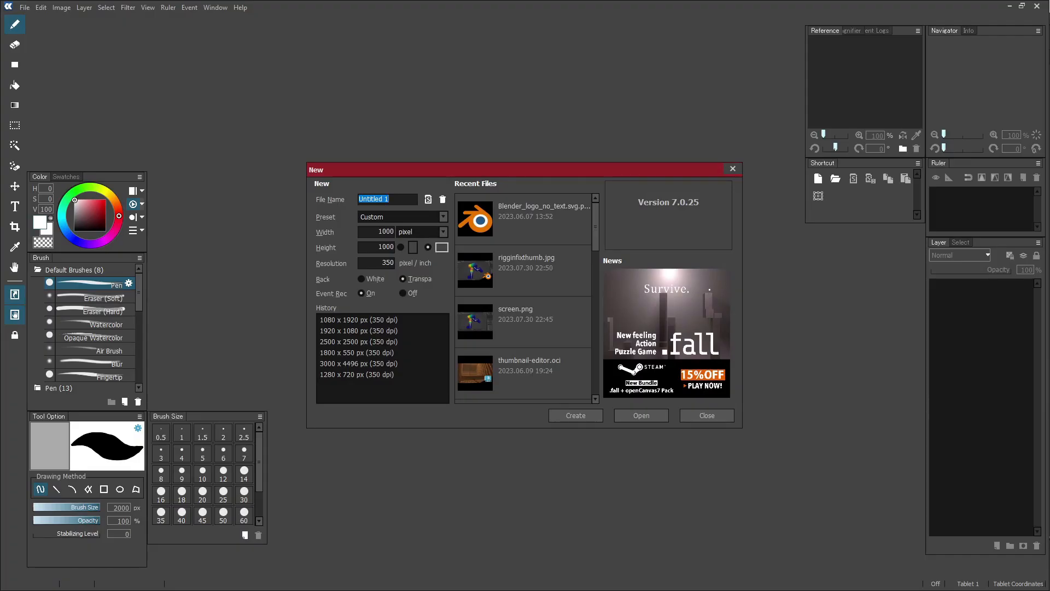
# Switch to openCanvas, create a new 1080 x 1920 pixel canvas and reduce the pen's brush size to 9.9 px
pyautogui.doubleClick(386, 230)
pyautogui.write('1080')
pyautogui.doubleClick(386, 247)
pyautogui.write('1920')
pyautogui.click(588, 418)
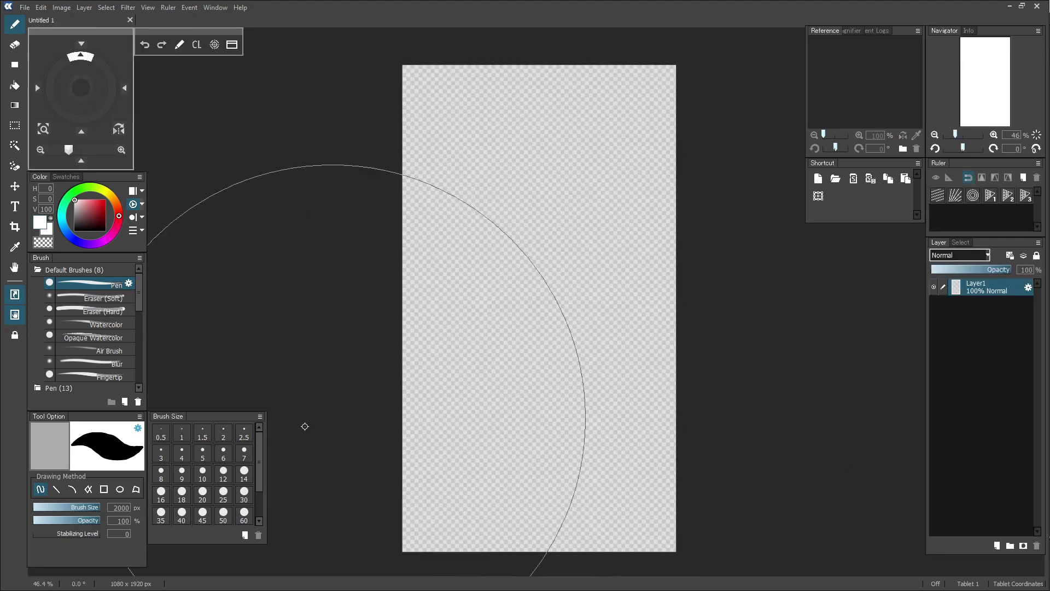
pyautogui.moveTo(99, 508); pyautogui.dragTo(56, 510)
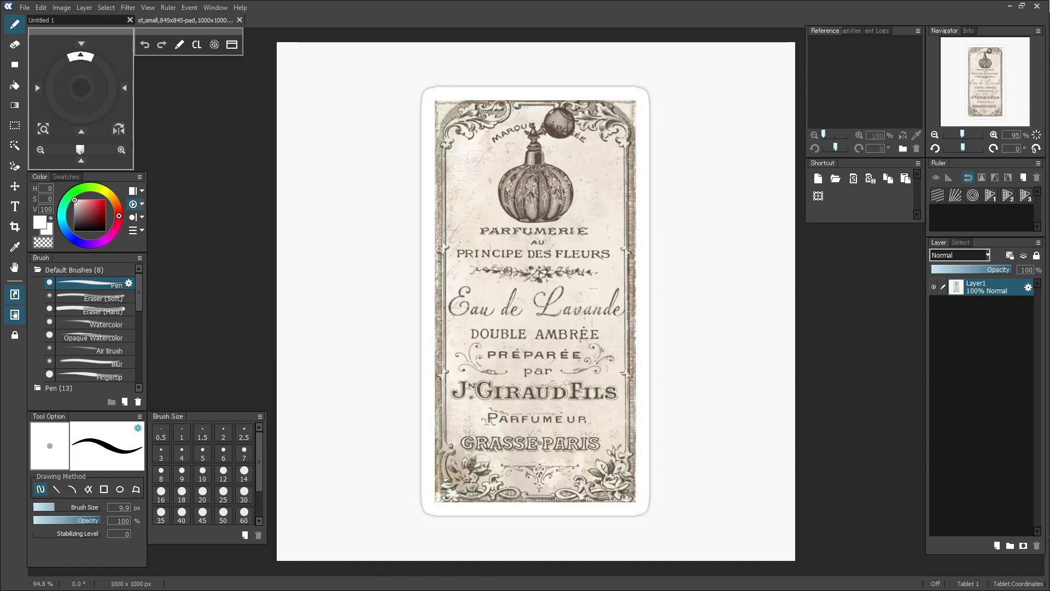
# Cut the whole label image from the imported 1000 x 1000 canvas and paste it into the 1080 x 1920 canvas
pyautogui.scroll(-2, 643, 185)
pyautogui.moveTo(643, 185); pyautogui.dragTo(637, 185, button='middle')
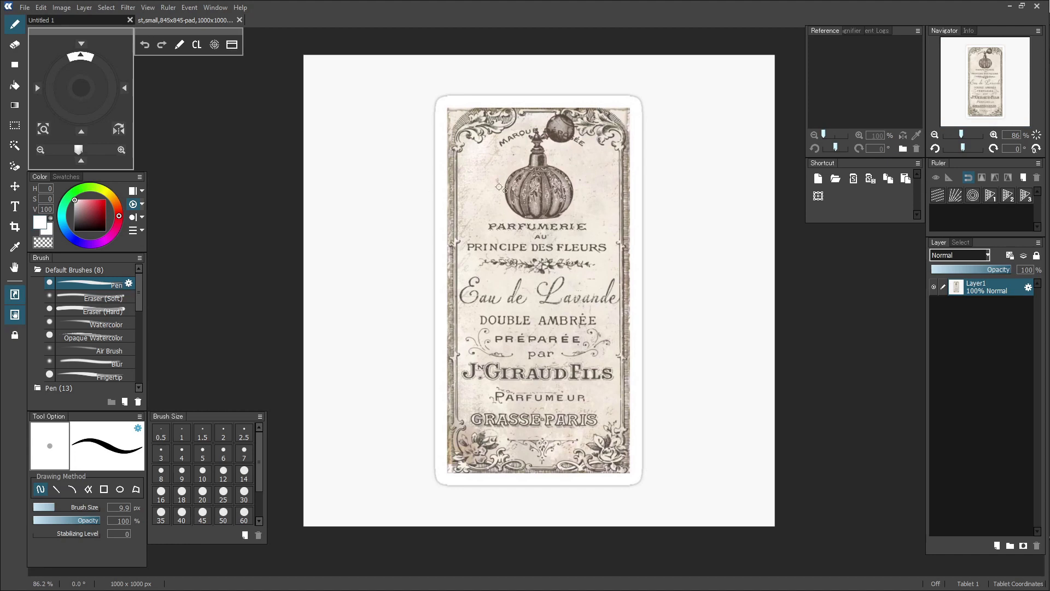
pyautogui.click(12, 127)
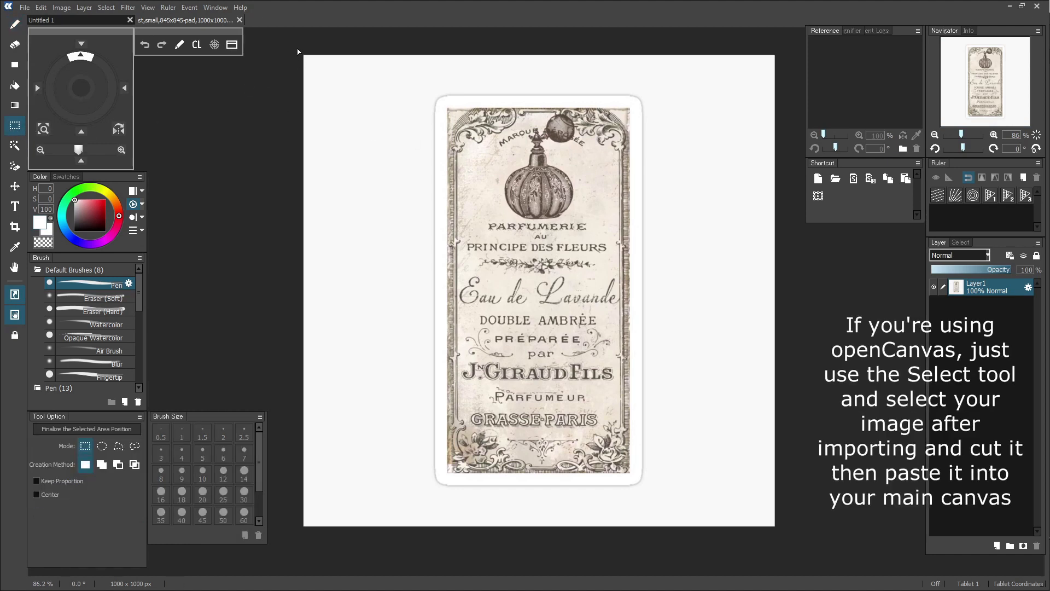
pyautogui.moveTo(293, 42); pyautogui.dragTo(789, 531)
pyautogui.press('Delete')
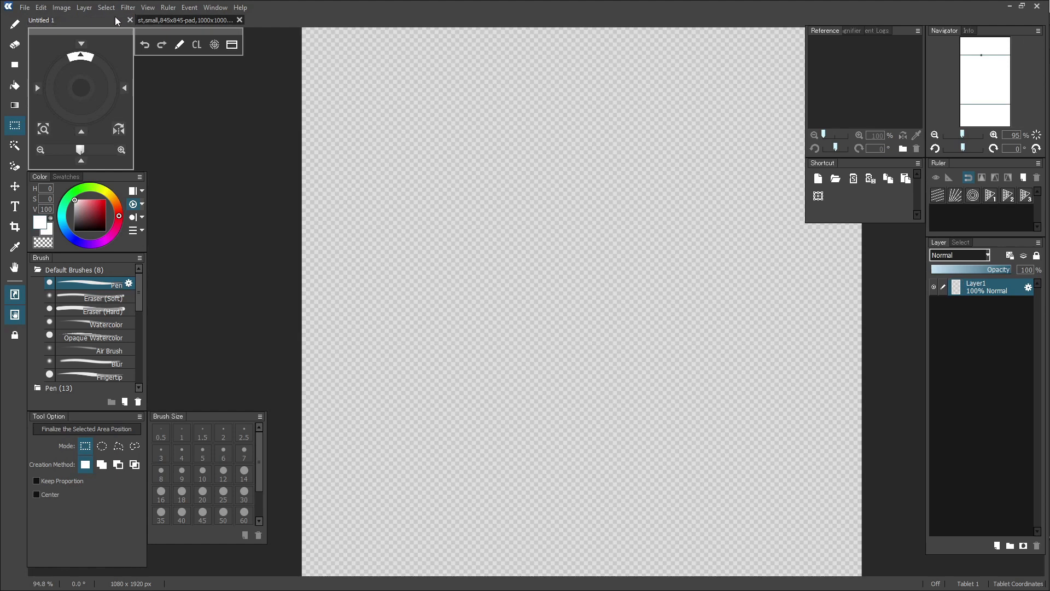
pyautogui.scroll(-5, 478, 209)
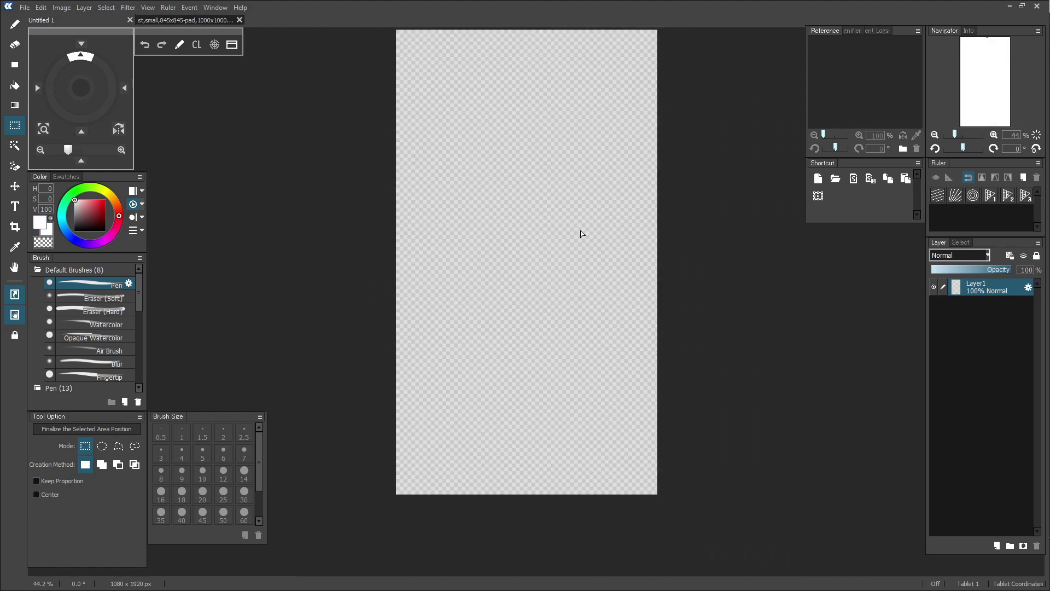
pyautogui.moveTo(582, 232); pyautogui.dragTo(585, 286)
pyautogui.hotkey('ctrl', 'v')
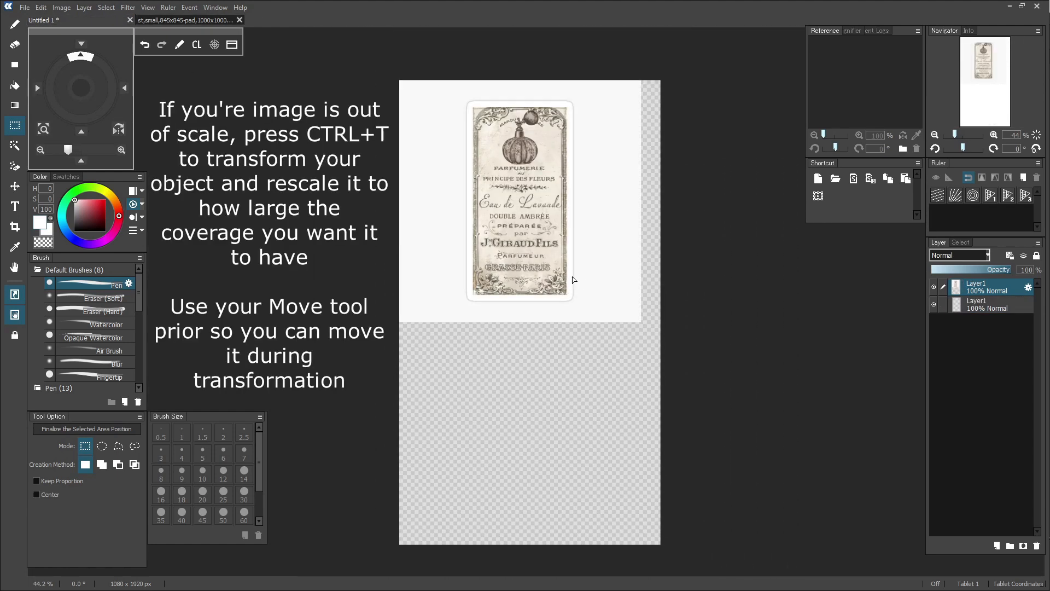
# Free-transform the pasted label image to about 198 % scale and position it near the middle of the canvas
pyautogui.click(14, 187)
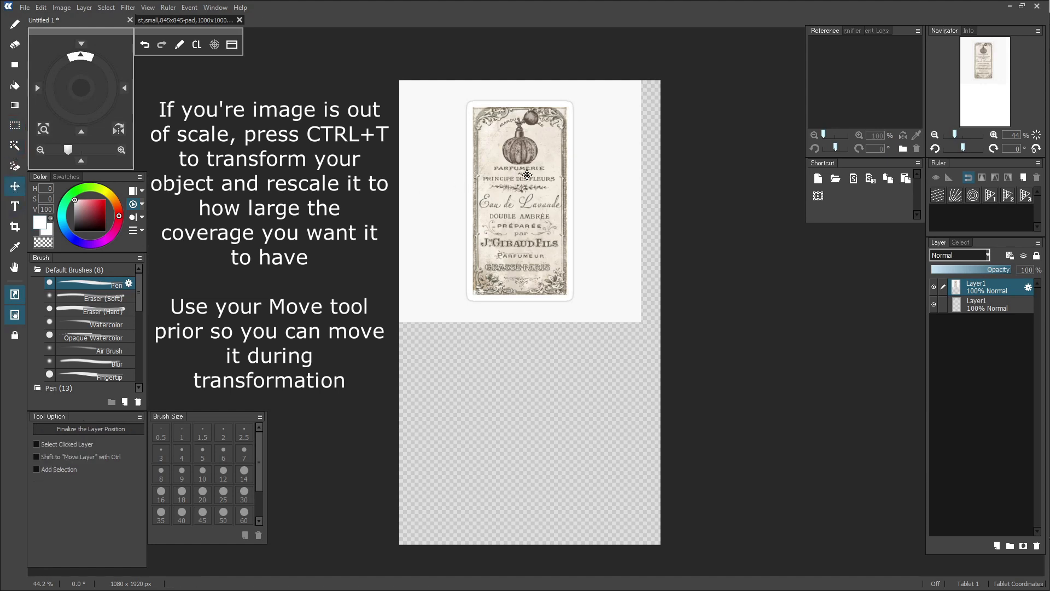
pyautogui.hotkey('ctrl', 't')
pyautogui.moveTo(641, 323); pyautogui.dragTo(825, 465)
pyautogui.scroll(-3, 657, 307)
pyautogui.moveTo(655, 295); pyautogui.dragTo(642, 400, button='middle')
pyautogui.scroll(2, 609, 395)
pyautogui.moveTo(574, 252); pyautogui.dragTo(477, 239)
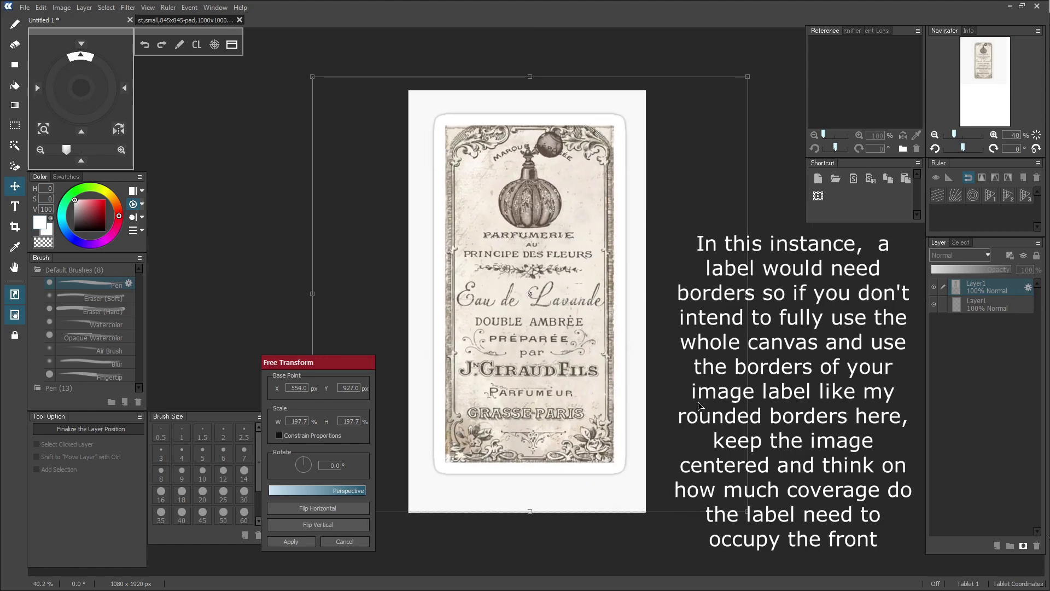
# Enlarge the label image to about 214 %, centre it within the canvas borders and apply the transform
pyautogui.moveTo(745, 510); pyautogui.dragTo(789, 541)
pyautogui.moveTo(570, 374); pyautogui.dragTo(541, 350)
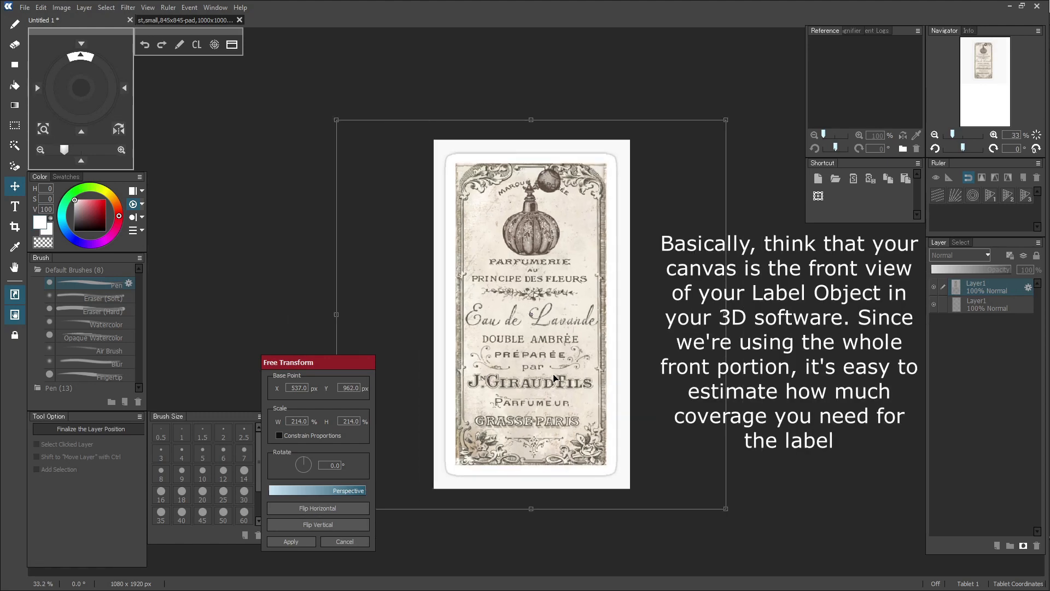
pyautogui.scroll(2, 541, 353)
pyautogui.moveTo(549, 429); pyautogui.dragTo(536, 414, button='middle')
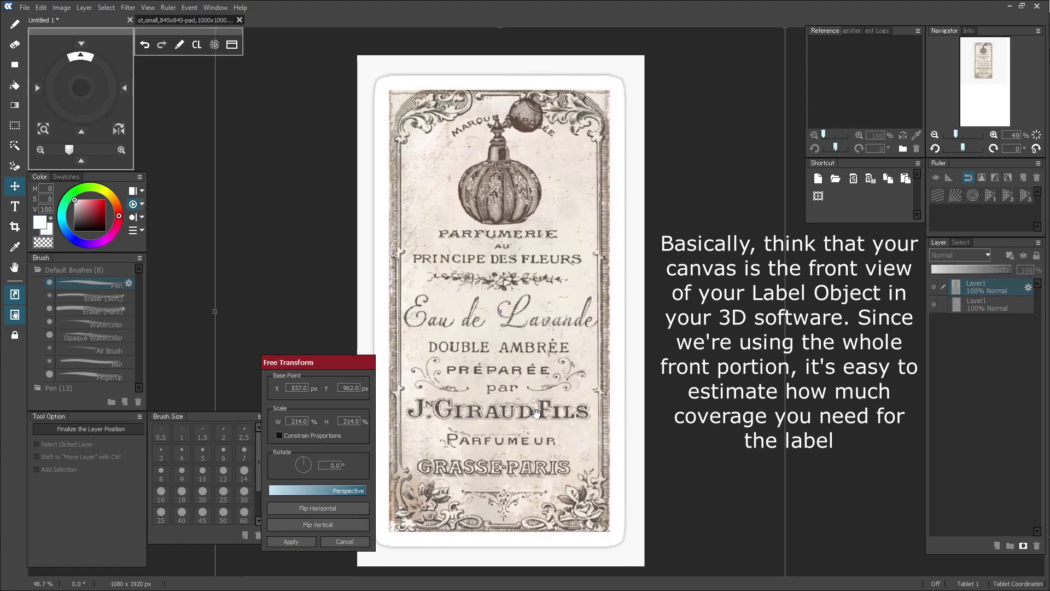
pyautogui.moveTo(525, 383); pyautogui.dragTo(527, 383)
pyautogui.scroll(-3, 574, 375)
pyautogui.scroll(1, 605, 376)
pyautogui.moveTo(604, 376); pyautogui.dragTo(617, 282, button='middle')
pyautogui.click(291, 541)
# Rename the layer holding the label image as mainTexture
pyautogui.scroll(-1, 651, 230)
pyautogui.scroll(2, 634, 216)
pyautogui.moveTo(627, 206); pyautogui.dragTo(642, 286, button='middle')
pyautogui.doubleClick(974, 286)
pyautogui.write('M')
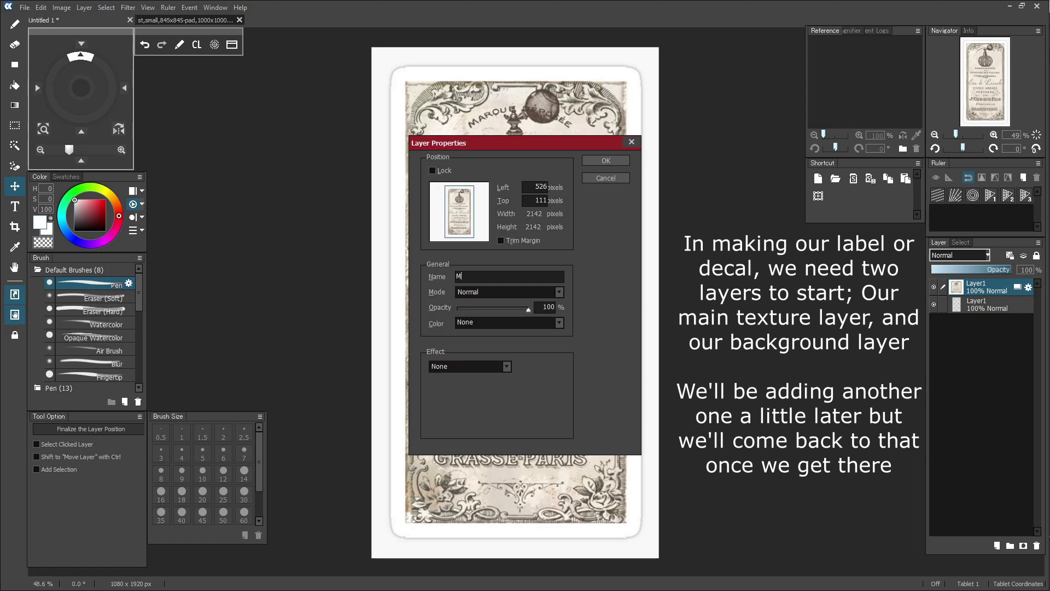
pyautogui.write('ainTex')
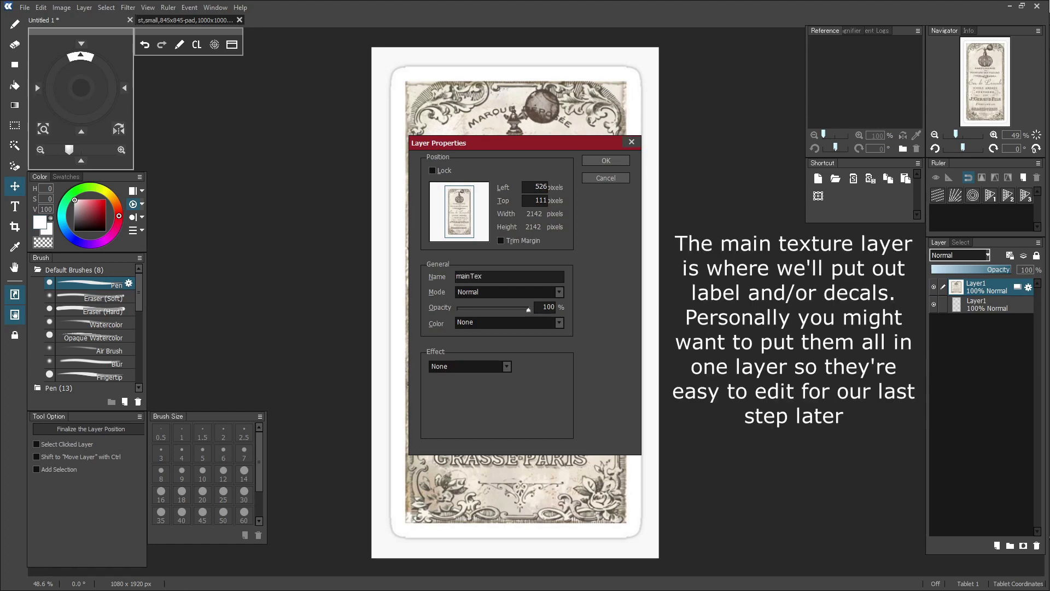
pyautogui.click(612, 160)
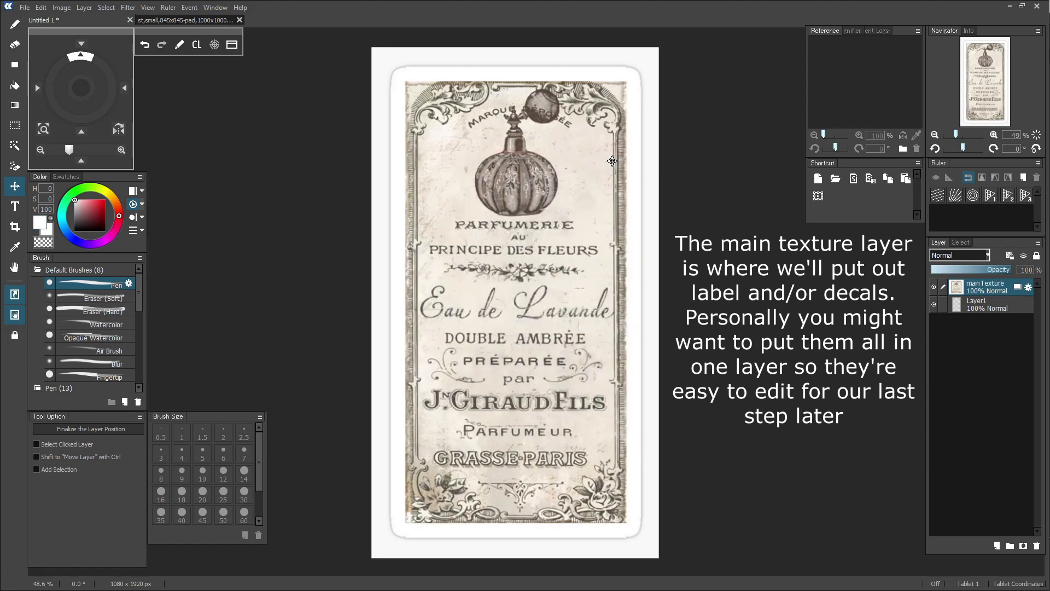
# Rename the empty bottom layer as bg
pyautogui.click(978, 308)
pyautogui.doubleClick(978, 308)
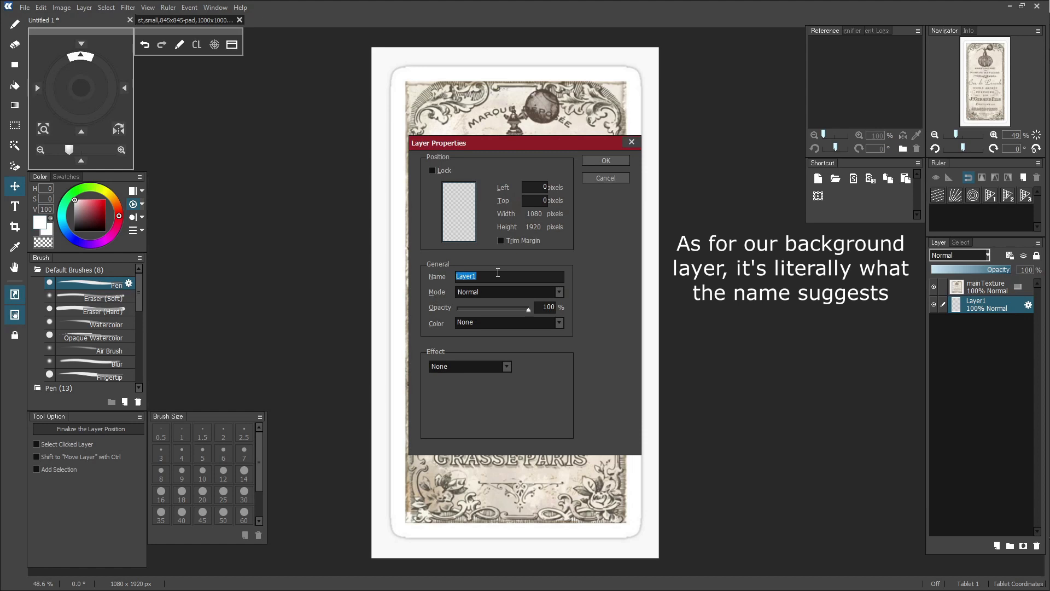
pyautogui.press('Return')
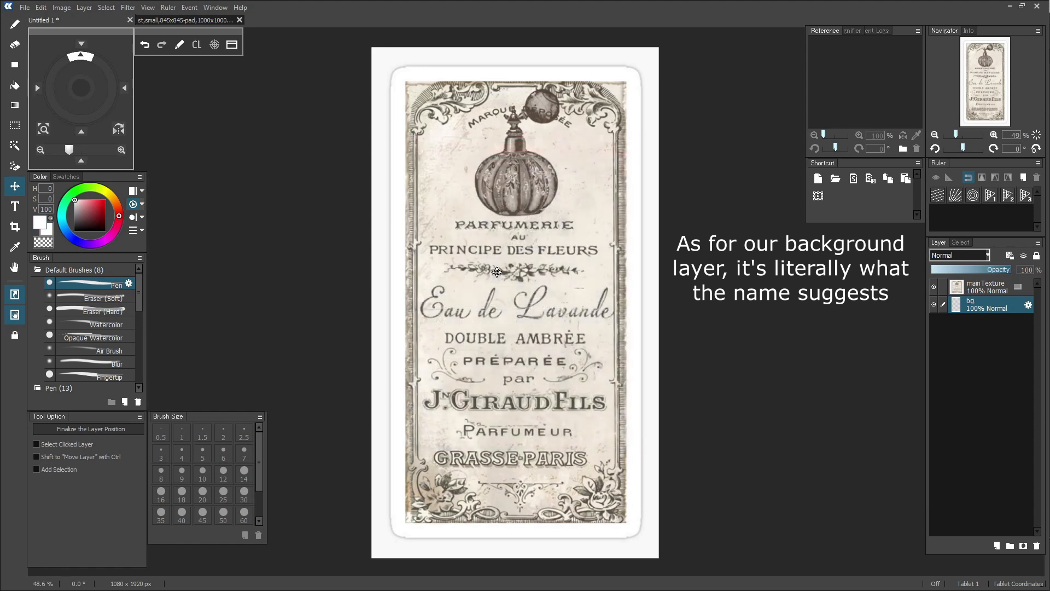
pyautogui.scroll(-1, 558, 234)
pyautogui.scroll(1, 560, 230)
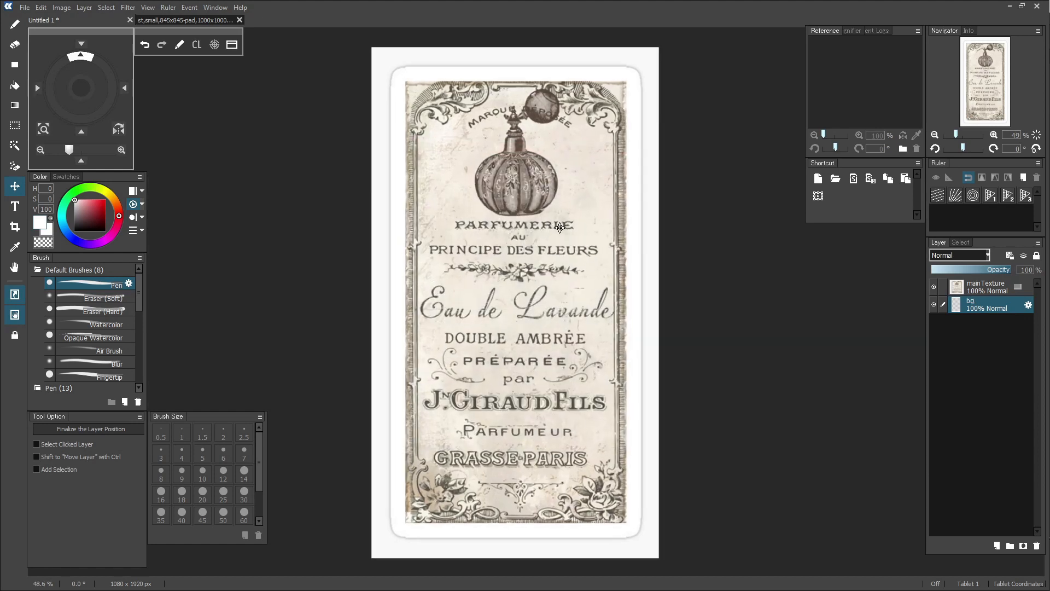
pyautogui.moveTo(489, 170); pyautogui.dragTo(481, 179, button='middle')
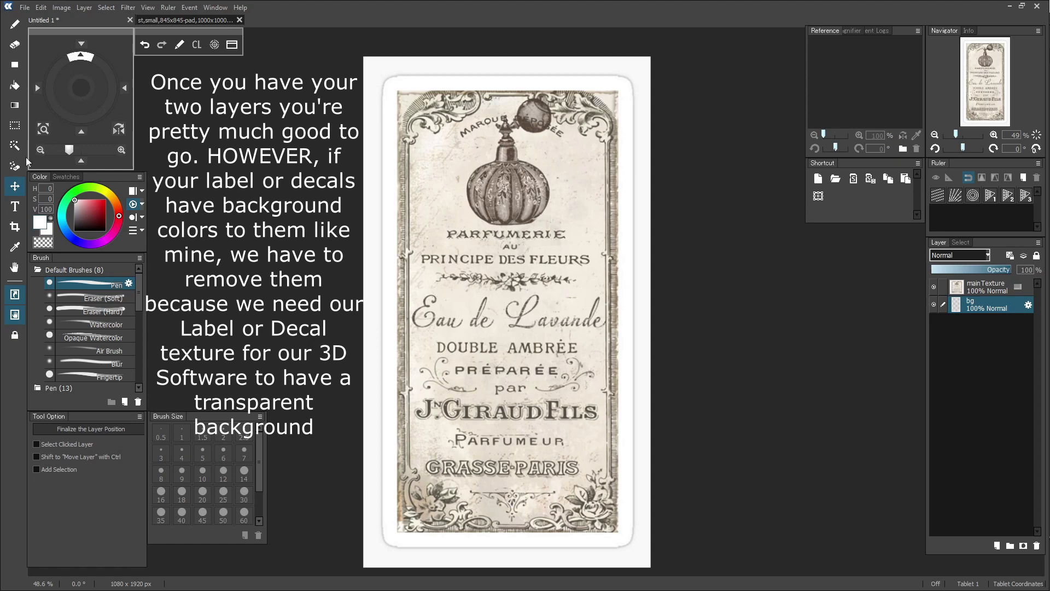
# Erase the off-white background above the label on the mainTexture layer with the soft eraser at 88 px
pyautogui.click(15, 45)
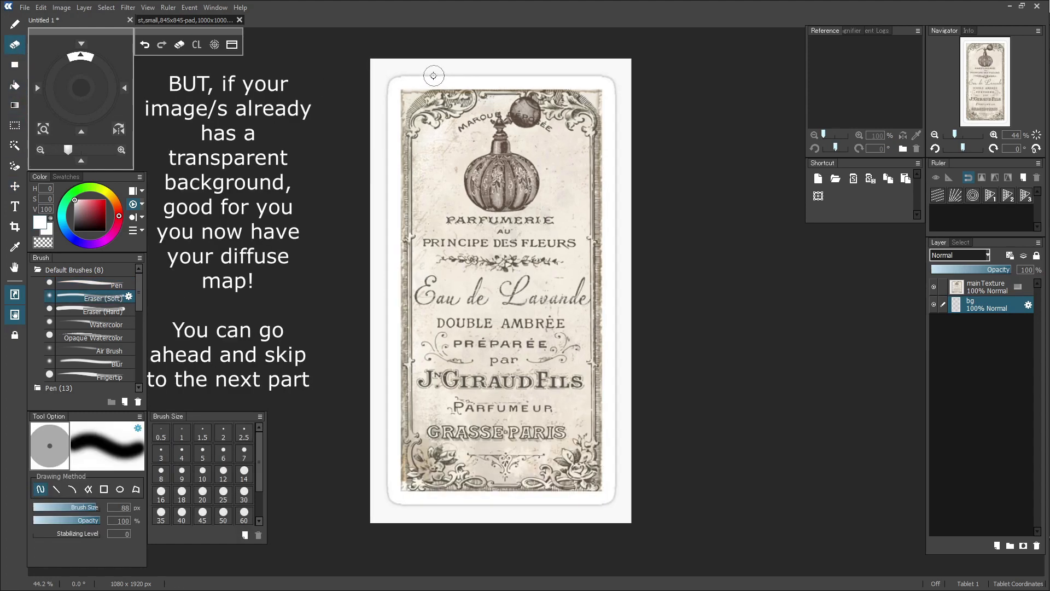
pyautogui.scroll(3, 417, 63)
pyautogui.moveTo(417, 63); pyautogui.dragTo(419, 141, button='middle')
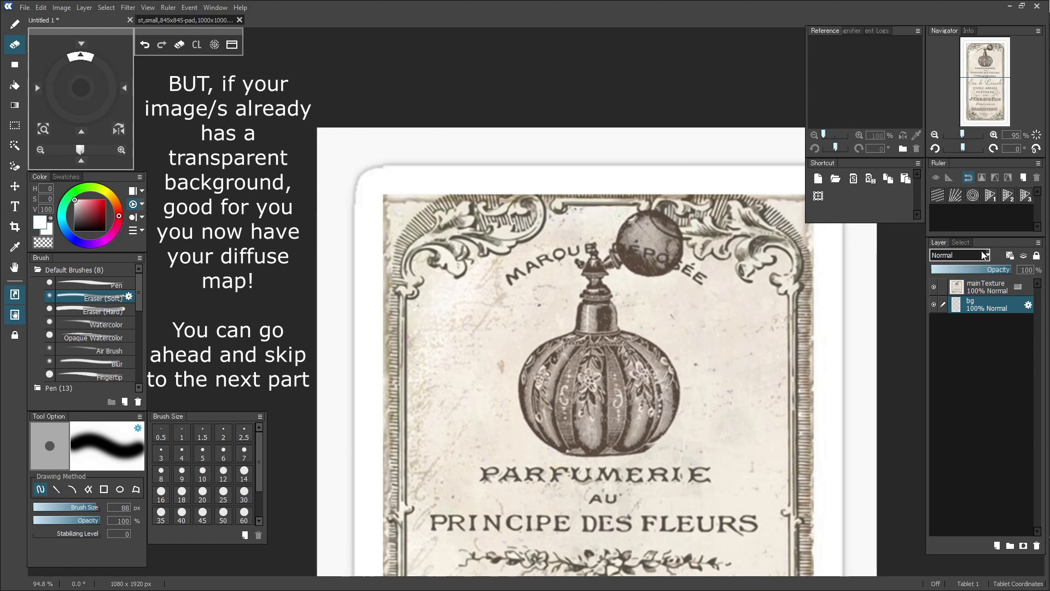
pyautogui.click(994, 287)
pyautogui.moveTo(328, 131)
pyautogui.mouseDown()
pyautogui.moveTo(521, 118)
pyautogui.moveTo(643, 128)
pyautogui.mouseUp()
pyautogui.moveTo(671, 127); pyautogui.dragTo(467, 125, button='middle')
pyautogui.moveTo(645, 134); pyautogui.dragTo(328, 136)
pyautogui.moveTo(328, 137); pyautogui.dragTo(549, 111, button='middle')
pyautogui.moveTo(465, 120)
pyautogui.mouseDown()
pyautogui.moveTo(372, 123)
pyautogui.moveTo(347, 166)
pyautogui.mouseUp()
pyautogui.moveTo(656, 109); pyautogui.dragTo(478, 133, button='middle')
pyautogui.moveTo(478, 133)
pyautogui.mouseDown()
pyautogui.moveTo(703, 153)
pyautogui.moveTo(711, 233)
pyautogui.mouseUp()
# Erase the off-white background strip below the label's bottom border, undoing the stray stroke
pyautogui.moveTo(416, 547); pyautogui.dragTo(438, 82, button='middle')
pyautogui.scroll(2, 427, 469)
pyautogui.moveTo(427, 469); pyautogui.dragTo(266, 395, button='middle')
pyautogui.moveTo(164, 377)
pyautogui.mouseDown()
pyautogui.moveTo(647, 388)
pyautogui.moveTo(712, 367)
pyautogui.mouseUp()
pyautogui.moveTo(498, 372); pyautogui.dragTo(635, 348, button='middle')
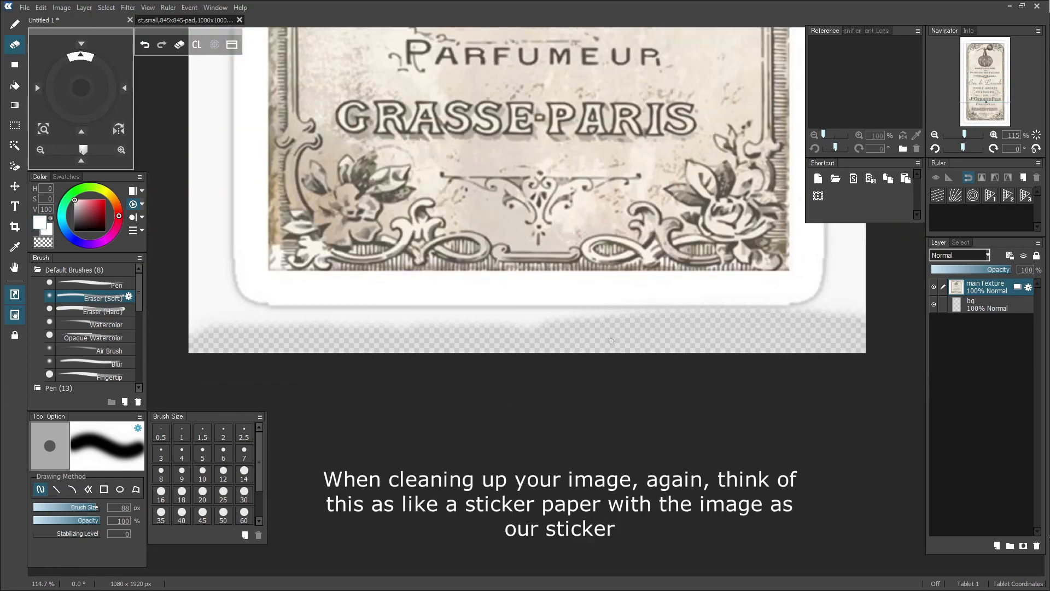
pyautogui.moveTo(624, 337); pyautogui.dragTo(476, 328)
pyautogui.hotkey('ctrl', 'z')
pyautogui.moveTo(569, 333); pyautogui.dragTo(230, 335)
pyautogui.moveTo(434, 350)
pyautogui.mouseDown(button='middle')
pyautogui.moveTo(637, 335)
pyautogui.moveTo(651, 350)
pyautogui.mouseUp(button='middle')
# Erase the off-white background along the label's left border, undoing the stroke that goes wrong
pyautogui.moveTo(476, 311)
pyautogui.mouseDown()
pyautogui.moveTo(441, 287)
pyautogui.moveTo(424, 244)
pyautogui.moveTo(479, 514)
pyautogui.moveTo(468, 126)
pyautogui.mouseUp()
pyautogui.scroll(-4, 434, 368)
pyautogui.scroll(3, 416, 284)
pyautogui.moveTo(468, 122)
pyautogui.mouseDown(button='middle')
pyautogui.moveTo(459, 270)
pyautogui.moveTo(468, 489)
pyautogui.mouseUp(button='middle')
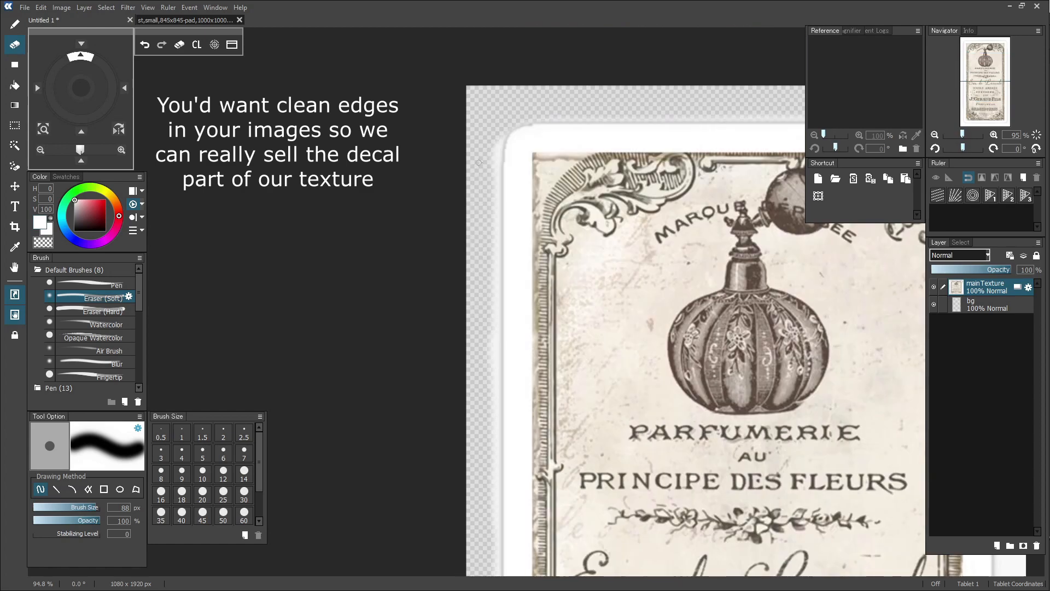
pyautogui.moveTo(484, 329); pyautogui.dragTo(500, 270, button='middle')
pyautogui.moveTo(499, 270); pyautogui.dragTo(498, 366)
pyautogui.moveTo(499, 429); pyautogui.dragTo(500, 181, button='middle')
pyautogui.moveTo(501, 188)
pyautogui.mouseDown()
pyautogui.moveTo(505, 497)
pyautogui.moveTo(504, 420)
pyautogui.mouseUp()
pyautogui.hotkey('ctrl', 'z')
pyautogui.moveTo(504, 420)
pyautogui.mouseDown(button='middle')
pyautogui.moveTo(507, 375)
pyautogui.moveTo(475, 344)
pyautogui.moveTo(508, 183)
pyautogui.moveTo(480, 42)
pyautogui.mouseUp(button='middle')
# Erase the off-white background down the full length of the label's right border, undoing the misplaced stroke
pyautogui.scroll(-4, 507, 376)
pyautogui.scroll(6, 474, 344)
pyautogui.moveTo(437, 400)
pyautogui.mouseDown()
pyautogui.moveTo(467, 359)
pyautogui.moveTo(465, 315)
pyautogui.mouseUp()
pyautogui.scroll(2, 464, 314)
pyautogui.moveTo(464, 314)
pyautogui.mouseDown(button='middle')
pyautogui.moveTo(467, 422)
pyautogui.moveTo(453, 361)
pyautogui.mouseUp(button='middle')
pyautogui.moveTo(453, 361); pyautogui.dragTo(453, 82)
pyautogui.hotkey('ctrl', 'z')
pyautogui.moveTo(457, 312); pyautogui.dragTo(453, 82)
pyautogui.moveTo(452, 187); pyautogui.dragTo(454, 465, button='middle')
pyautogui.moveTo(454, 465); pyautogui.dragTo(454, 231)
pyautogui.moveTo(454, 232)
pyautogui.mouseDown(button='middle')
pyautogui.moveTo(455, 184)
pyautogui.moveTo(451, 406)
pyautogui.mouseUp(button='middle')
pyautogui.scroll(-1, 451, 406)
pyautogui.moveTo(450, 406); pyautogui.dragTo(461, 245)
pyautogui.moveTo(461, 383); pyautogui.dragTo(459, 71, button='middle')
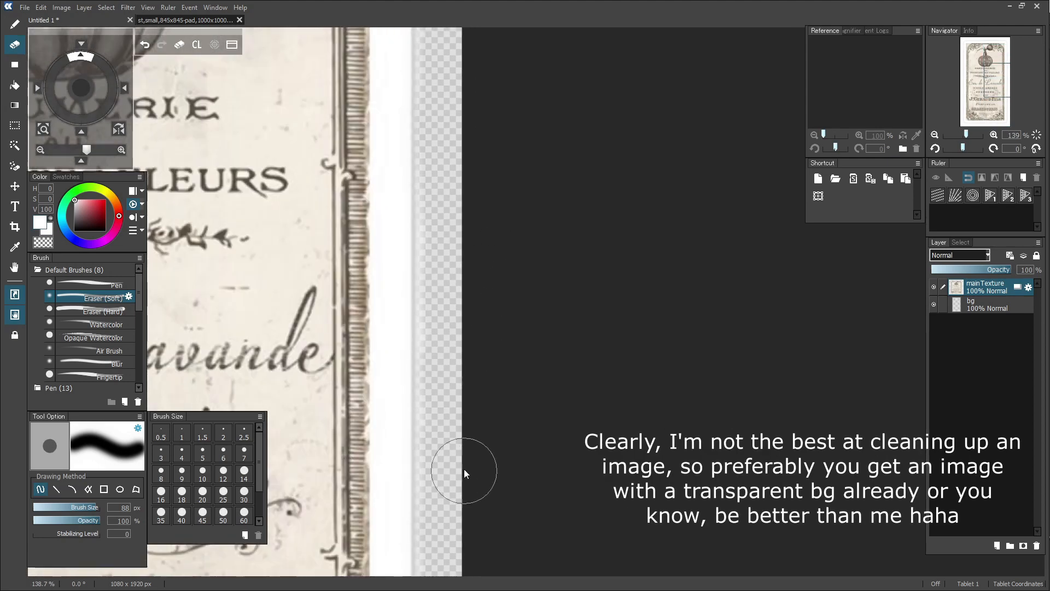
# Set the soft eraser to 28 px and clean the leftover grey fringe along the label's top edge
pyautogui.scroll(-5, 464, 471)
pyautogui.moveTo(465, 471); pyautogui.dragTo(534, 300, button='middle')
pyautogui.press(']')
pyautogui.press(']')
pyautogui.press(']')
pyautogui.press(']')
pyautogui.press(']')
pyautogui.moveTo(604, 380); pyautogui.dragTo(820, 372, button='middle')
pyautogui.moveTo(377, 109); pyautogui.dragTo(394, 547, button='middle')
pyautogui.scroll(-1, 394, 110)
pyautogui.moveTo(851, 191); pyautogui.dragTo(600, 231, button='middle')
pyautogui.scroll(7, 600, 231)
pyautogui.press('[')
pyautogui.press('[')
pyautogui.press('[')
pyautogui.press('[')
pyautogui.press('[')
pyautogui.press('[')
pyautogui.press('[')
pyautogui.press('[')
pyautogui.press('[')
pyautogui.press('[')
pyautogui.moveTo(298, 347); pyautogui.dragTo(221, 347)
pyautogui.moveTo(220, 347); pyautogui.dragTo(701, 293, button='middle')
pyautogui.moveTo(411, 294); pyautogui.dragTo(367, 295)
pyautogui.scroll(-5, 688, 287)
pyautogui.scroll(7, 903, 280)
pyautogui.moveTo(475, 312); pyautogui.dragTo(837, 313)
pyautogui.moveTo(837, 313); pyautogui.dragTo(604, 307, button='middle')
pyautogui.scroll(-3, 691, 454)
pyautogui.scroll(5, 692, 454)
# Clean the grey fringe along the label's right edge with the 28 px soft eraser
pyautogui.moveTo(692, 465); pyautogui.dragTo(669, 166, button='middle')
pyautogui.moveTo(645, 355); pyautogui.dragTo(655, 474)
pyautogui.moveTo(655, 474); pyautogui.dragTo(608, 167, button='middle')
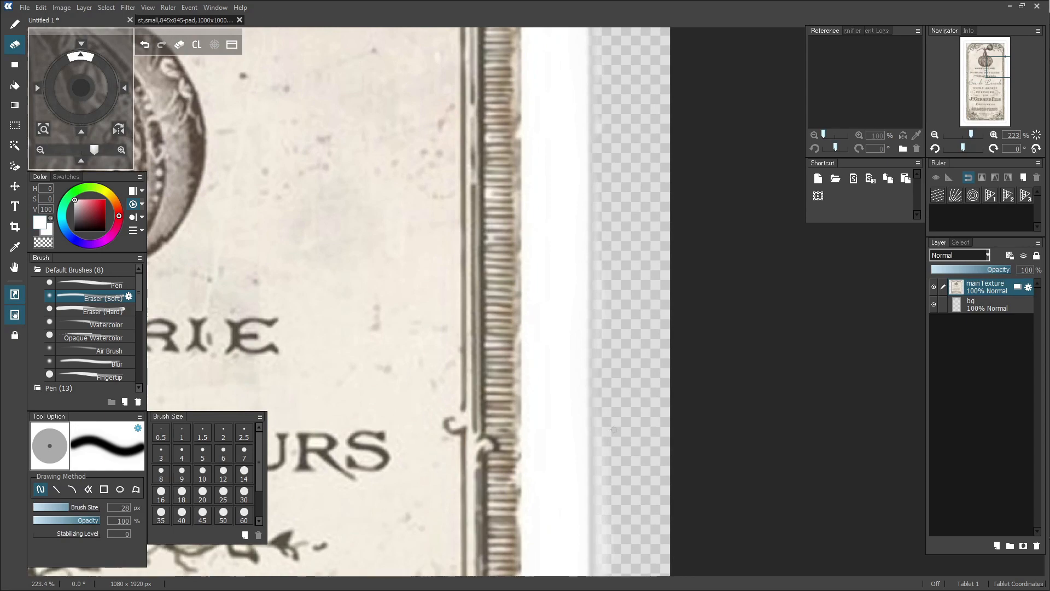
pyautogui.scroll(-1, 611, 224)
pyautogui.moveTo(607, 465); pyautogui.dragTo(575, 233, button='middle')
pyautogui.moveTo(569, 465); pyautogui.dragTo(546, 228, button='middle')
pyautogui.moveTo(544, 309); pyautogui.dragTo(541, 457)
pyautogui.moveTo(545, 459); pyautogui.dragTo(512, 194, button='middle')
pyautogui.moveTo(511, 465); pyautogui.dragTo(489, 237, button='middle')
pyautogui.moveTo(489, 273); pyautogui.dragTo(489, 448)
pyautogui.moveTo(489, 471); pyautogui.dragTo(486, 224, button='middle')
pyautogui.moveTo(485, 274); pyautogui.dragTo(486, 476)
pyautogui.moveTo(486, 483); pyautogui.dragTo(640, 345, button='middle')
# Clean the remaining fringe along the label's left edge with short soft eraser strokes
pyautogui.scroll(-7, 640, 345)
pyautogui.moveTo(164, 83); pyautogui.dragTo(596, 410, button='middle')
pyautogui.scroll(2, 457, 157)
pyautogui.moveTo(459, 387); pyautogui.dragTo(466, 199, button='middle')
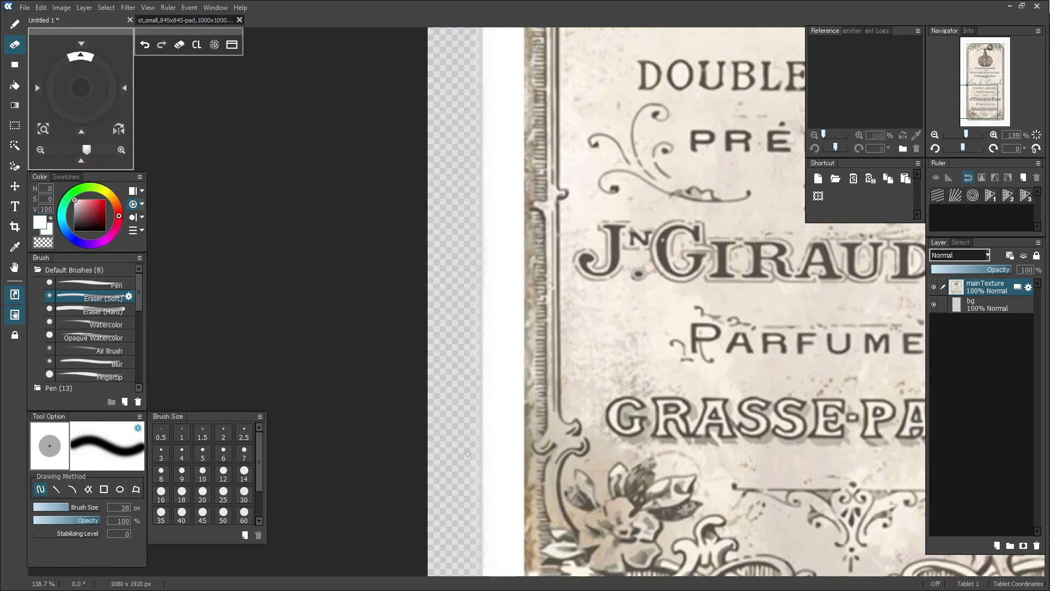
pyautogui.scroll(-8, 466, 198)
pyautogui.moveTo(478, 52); pyautogui.dragTo(523, 326, button='middle')
pyautogui.moveTo(506, 158); pyautogui.dragTo(530, 317, button='middle')
pyautogui.scroll(12, 529, 315)
pyautogui.moveTo(542, 280); pyautogui.dragTo(539, 415)
pyautogui.moveTo(539, 495); pyautogui.dragTo(553, 307, button='middle')
pyautogui.moveTo(554, 350); pyautogui.dragTo(553, 463)
pyautogui.moveTo(552, 476); pyautogui.dragTo(562, 225, button='middle')
pyautogui.moveTo(562, 273); pyautogui.dragTo(560, 416)
pyautogui.moveTo(561, 416); pyautogui.dragTo(554, 181, button='middle')
pyautogui.moveTo(554, 191); pyautogui.dragTo(555, 288)
pyautogui.scroll(-12, 556, 287)
pyautogui.moveTo(766, 276); pyautogui.dragTo(634, 314, button='middle')
pyautogui.scroll(-2, 634, 314)
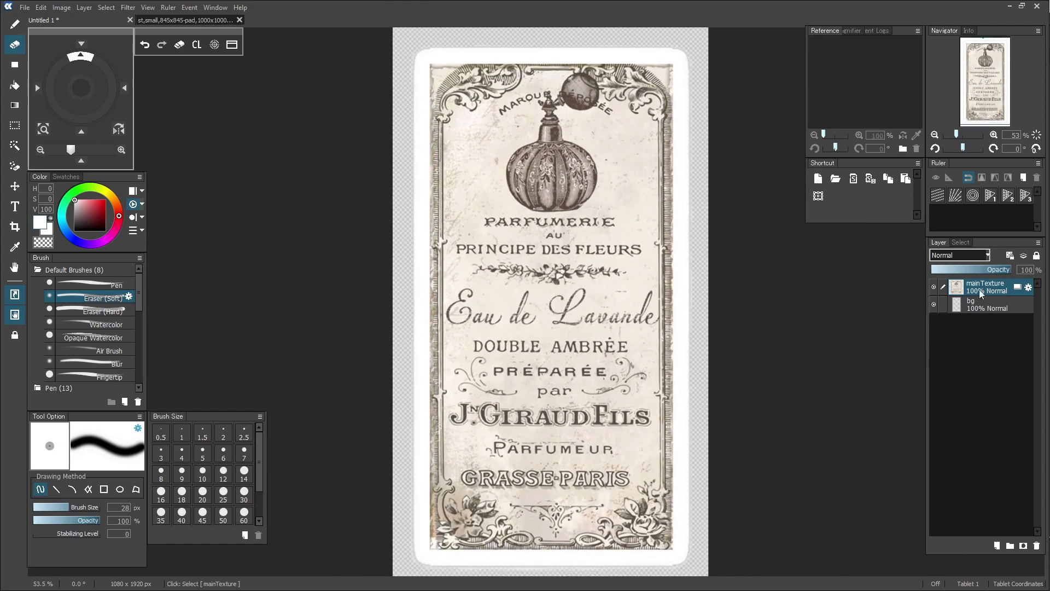
# Hide the mainTexture layer and fill the bg layer with black
pyautogui.click(986, 305)
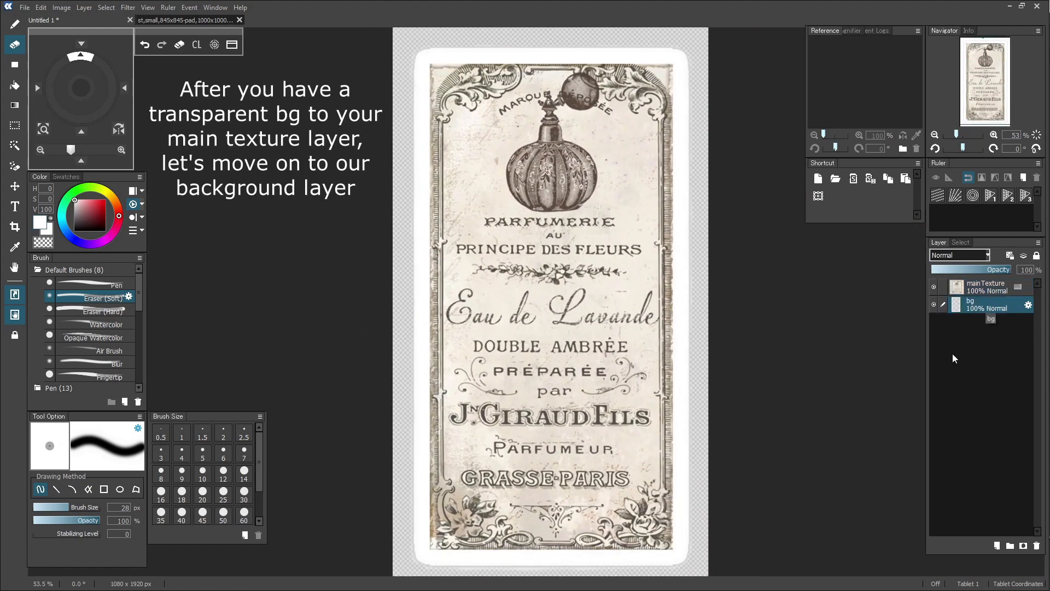
pyautogui.click(934, 286)
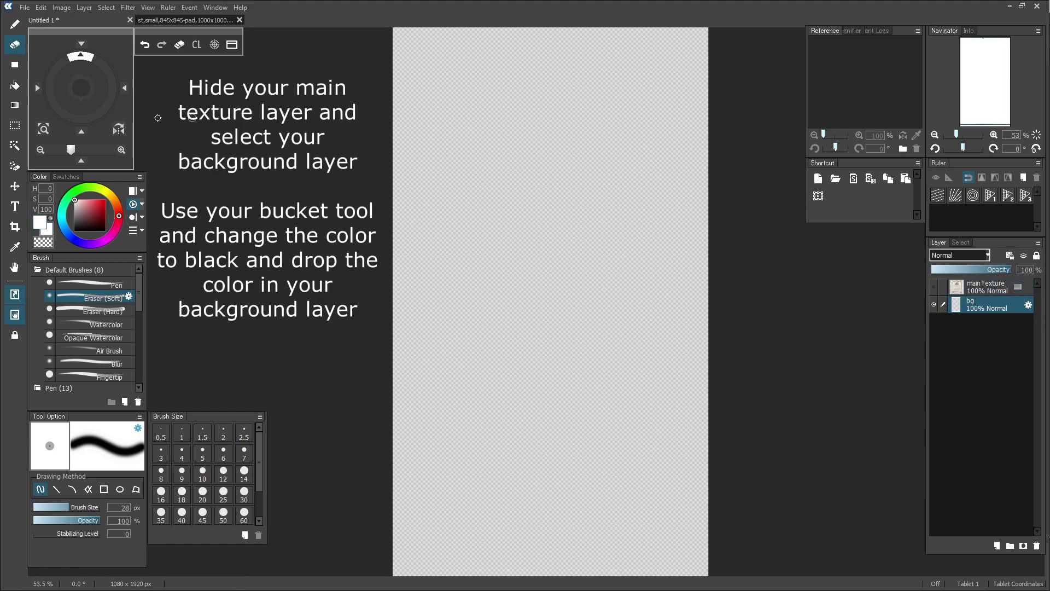
pyautogui.click(15, 85)
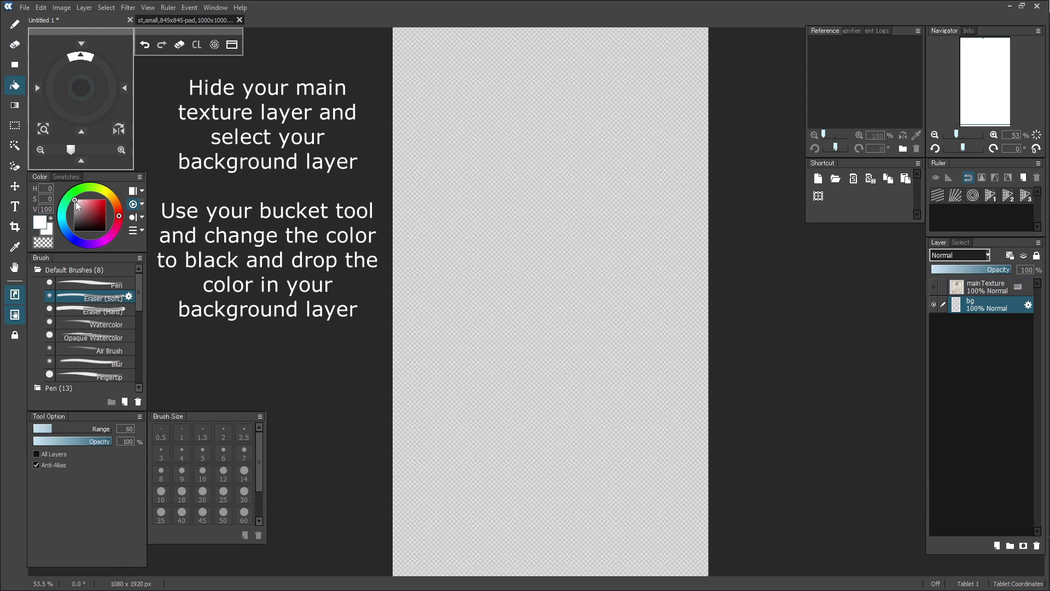
pyautogui.moveTo(77, 230); pyautogui.dragTo(77, 236)
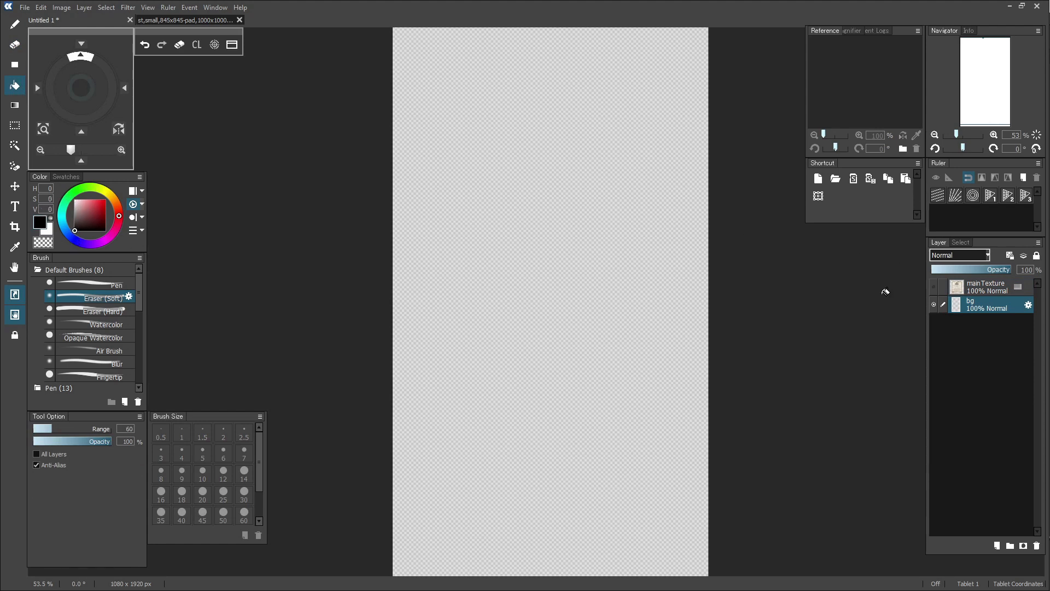
pyautogui.click(648, 278)
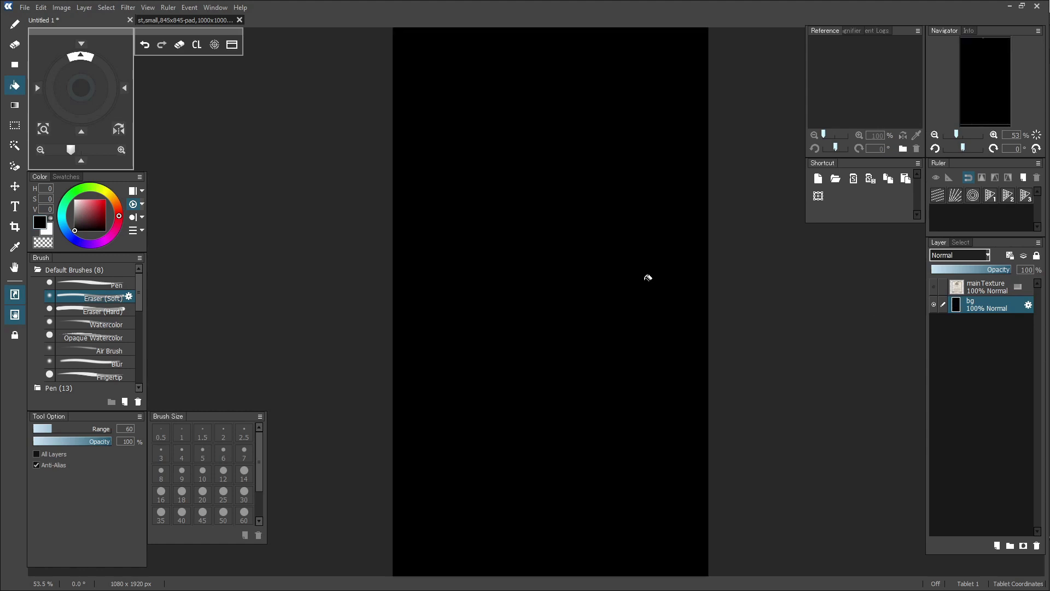
pyautogui.scroll(-1, 648, 277)
pyautogui.moveTo(647, 277); pyautogui.dragTo(616, 286)
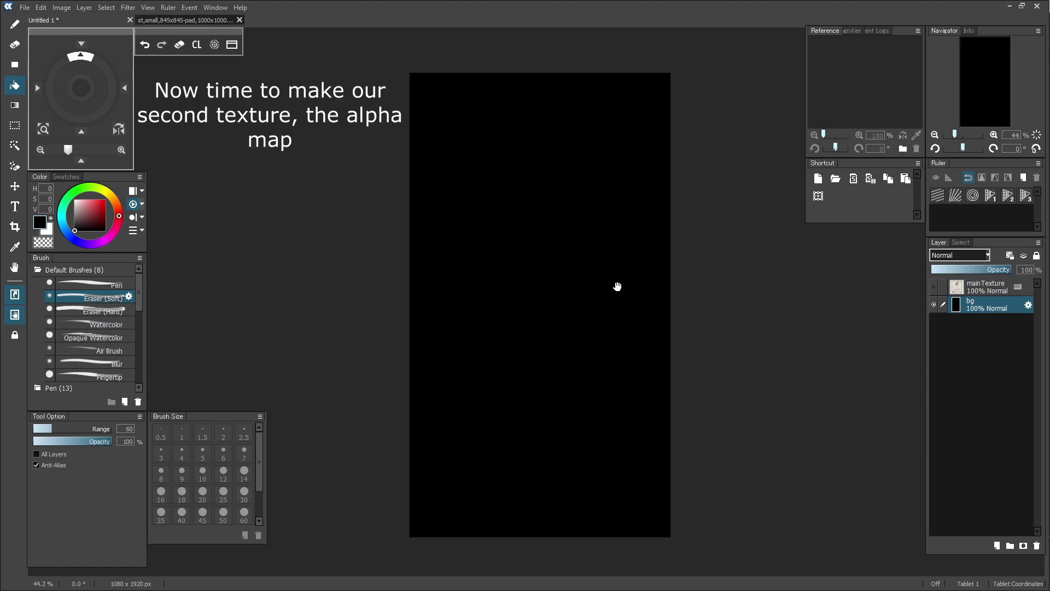
# Show the mainTexture layer again, make it the active layer and switch to the eraser
pyautogui.click(934, 287)
pyautogui.click(980, 296)
pyautogui.scroll(1, 619, 346)
pyautogui.press('e')
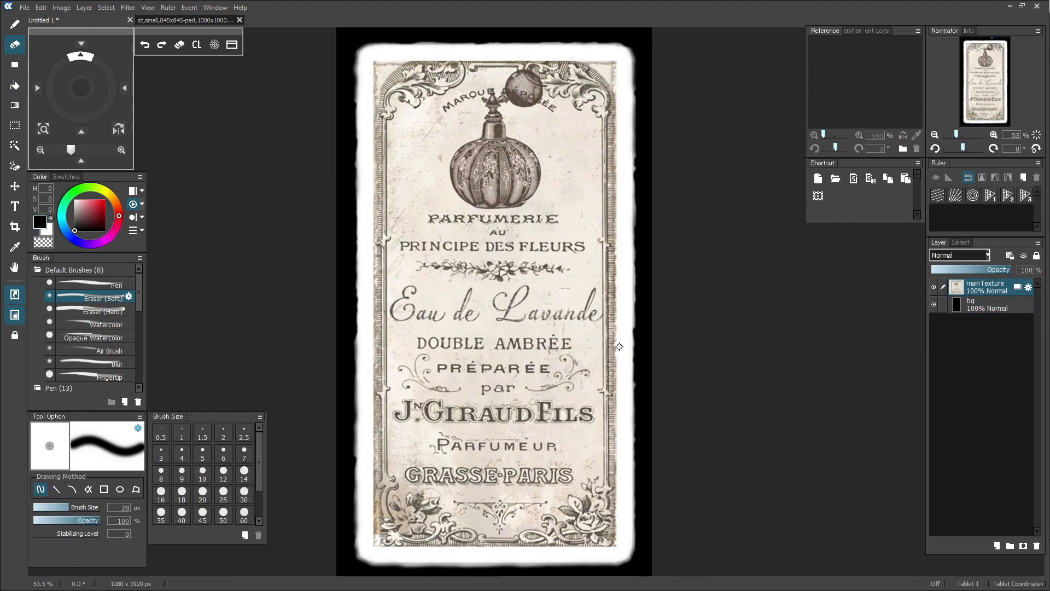
# Duplicate the mainTexture layer and rename the copy as alphaLayer
pyautogui.rightClick(984, 287)
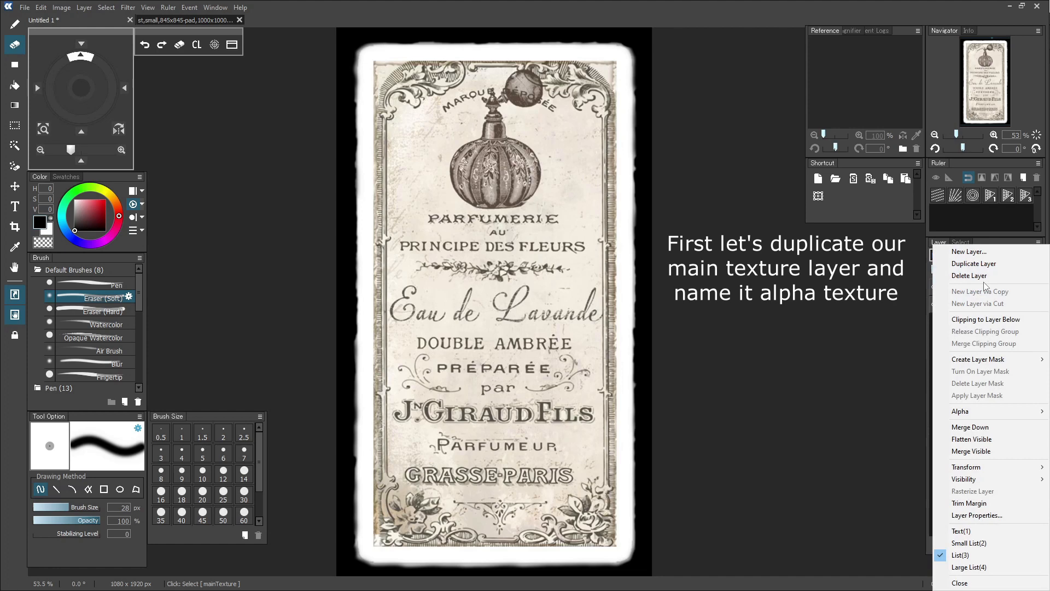
pyautogui.click(987, 264)
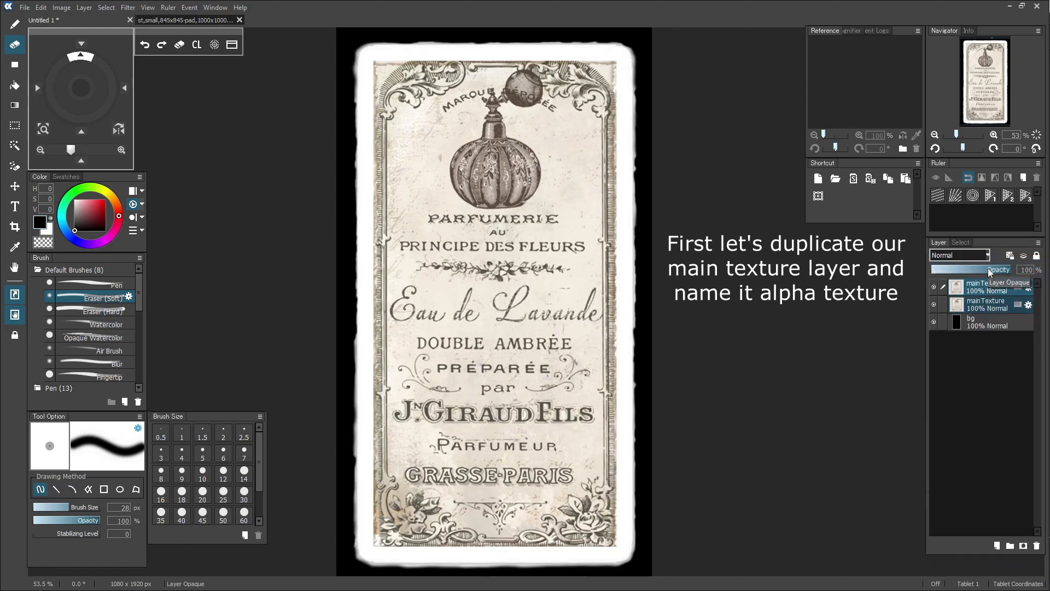
pyautogui.doubleClick(961, 289)
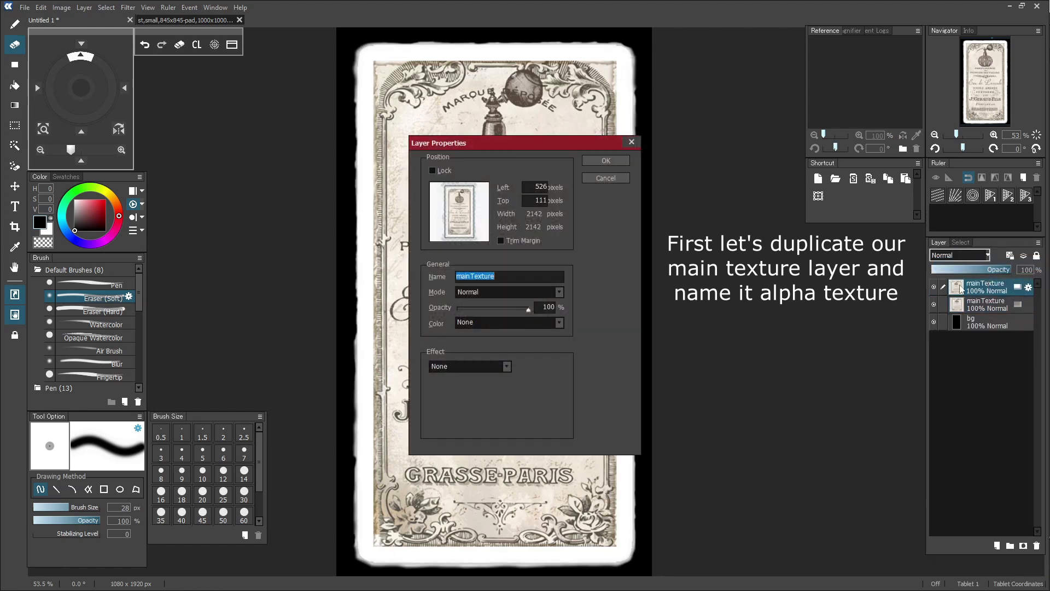
pyautogui.write('alp')
pyautogui.press('Return')
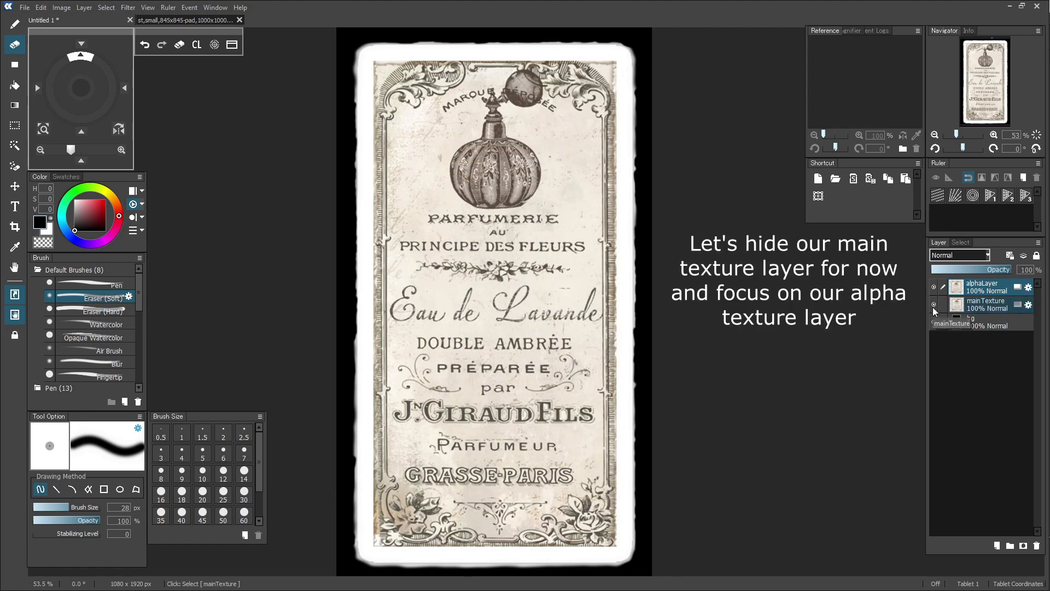
# Hide the mainTexture layer and select the label's area on alphaLayer by magic-wanding the surrounding background and inverting the selection
pyautogui.click(933, 305)
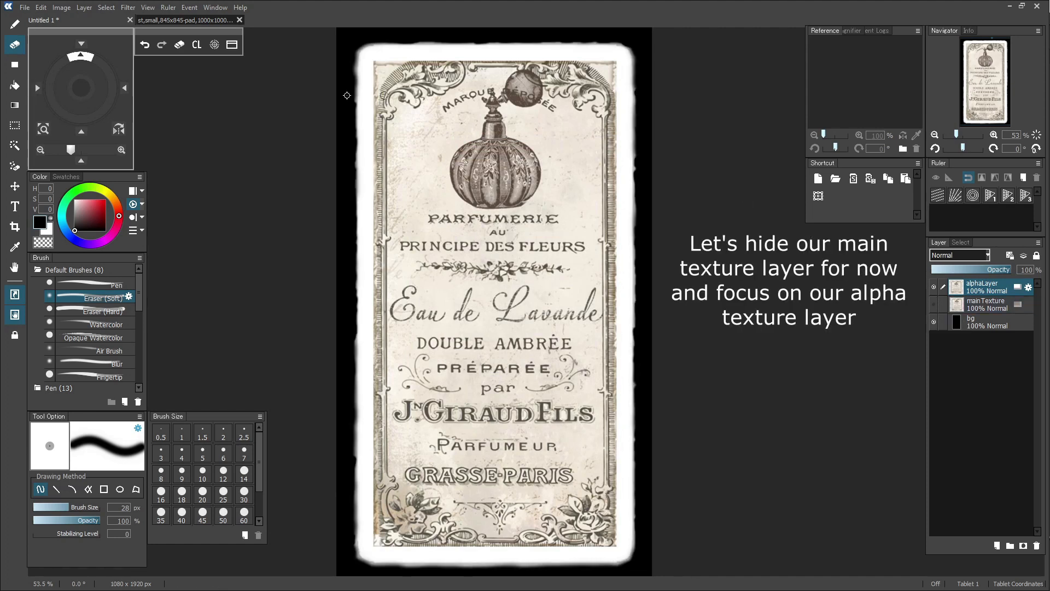
pyautogui.click(15, 147)
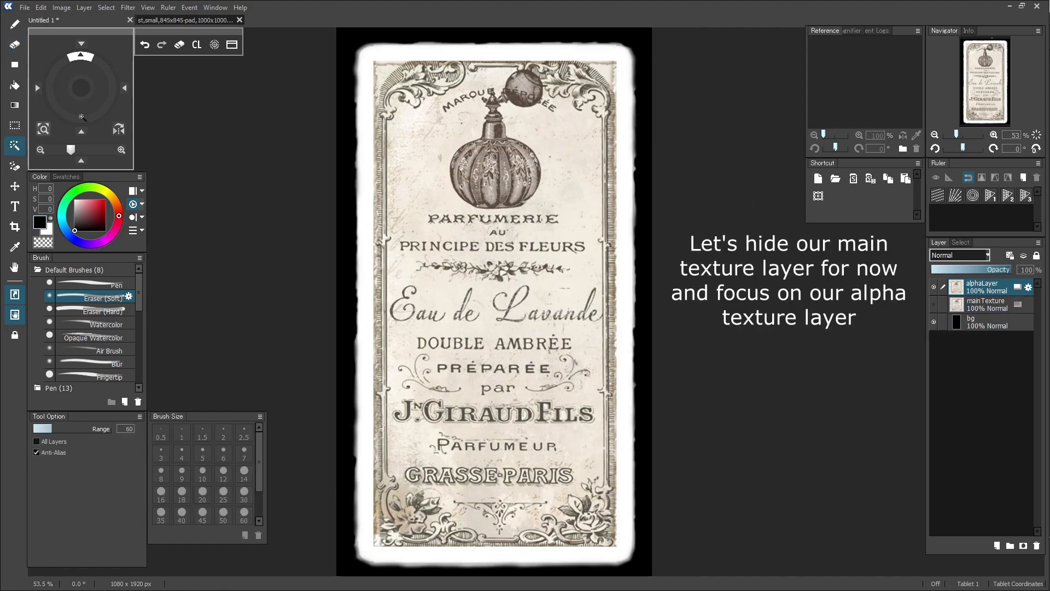
pyautogui.click(340, 84)
pyautogui.scroll(-2, 390, 176)
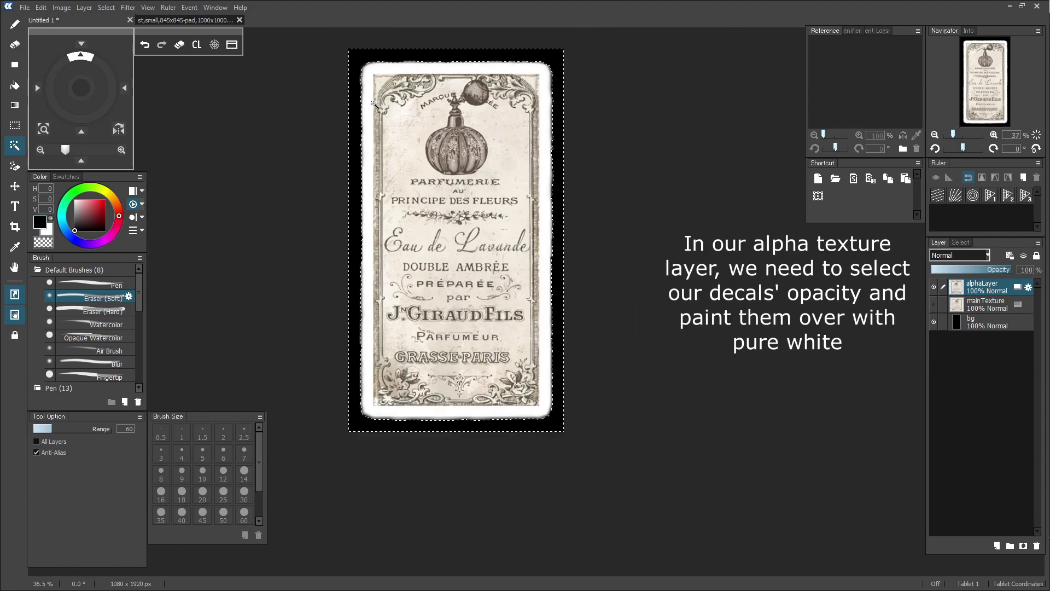
pyautogui.scroll(2, 390, 177)
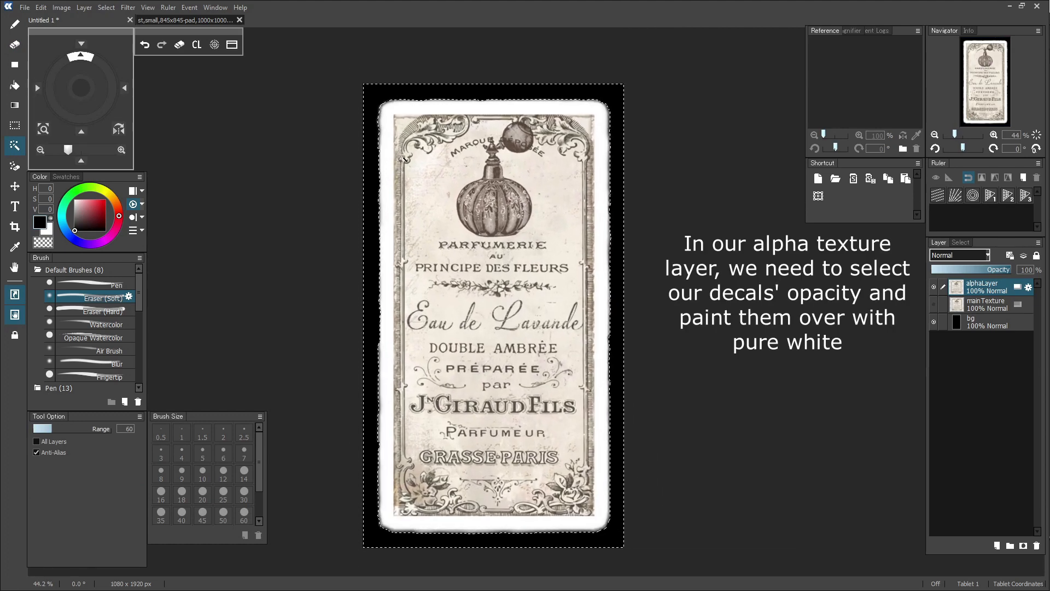
pyautogui.hotkey('ctrl', 'shift', 'i')
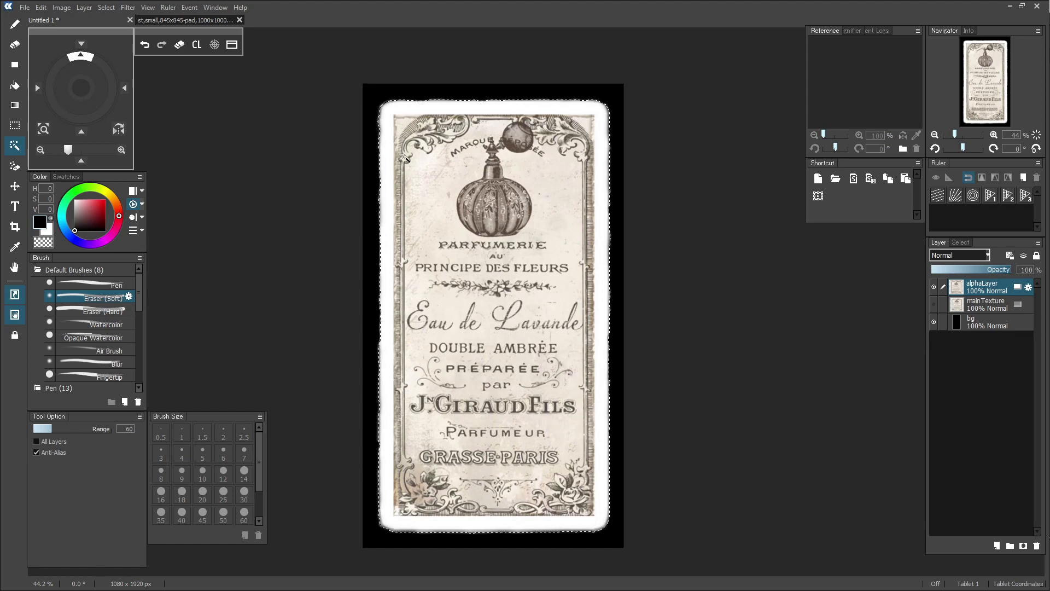
# Paint the selected label area pure white on alphaLayer with a 560 px Pen and clear the selection
pyautogui.click(14, 24)
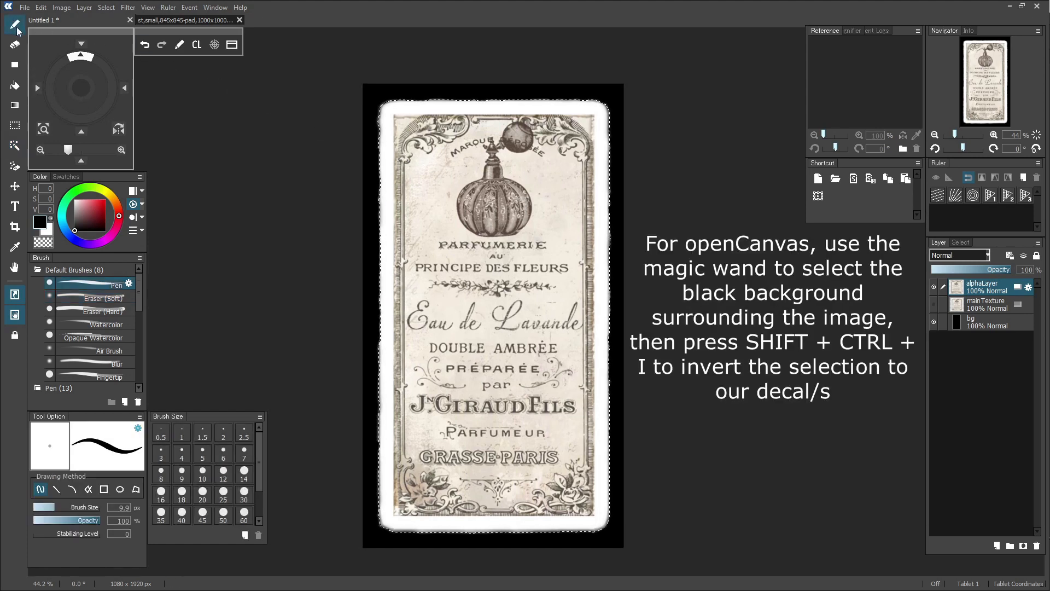
pyautogui.moveTo(81, 230); pyautogui.dragTo(62, 187)
pyautogui.moveTo(54, 509); pyautogui.dragTo(142, 507)
pyautogui.moveTo(397, 156)
pyautogui.mouseDown()
pyautogui.moveTo(372, 172)
pyautogui.moveTo(465, 142)
pyautogui.moveTo(493, 110)
pyautogui.moveTo(547, 175)
pyautogui.moveTo(594, 147)
pyautogui.moveTo(496, 239)
pyautogui.moveTo(436, 378)
pyautogui.moveTo(403, 520)
pyautogui.moveTo(575, 492)
pyautogui.mouseUp()
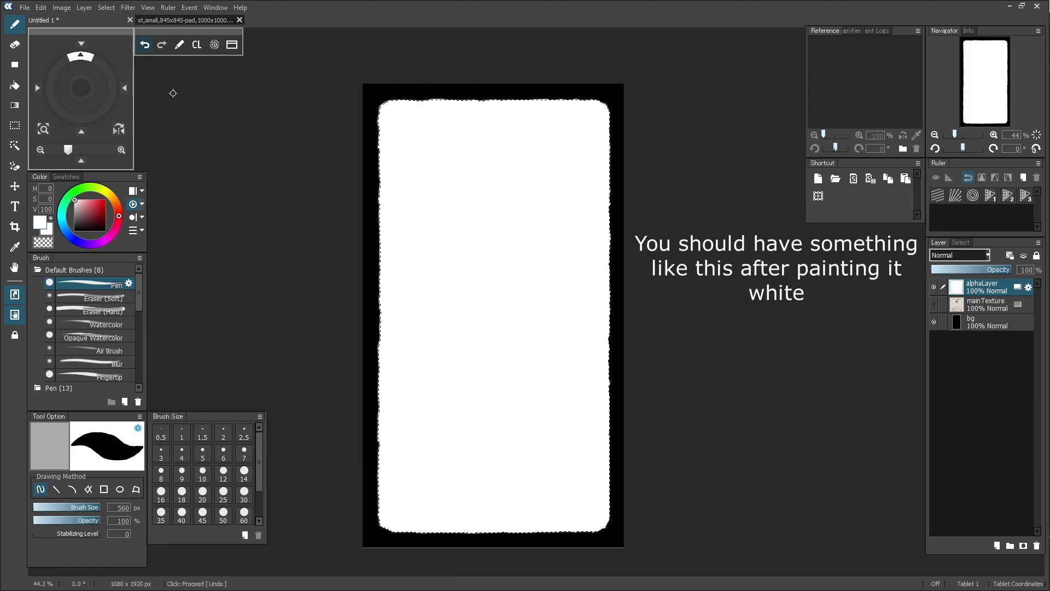
pyautogui.hotkey('ctrl', 'd')
pyautogui.scroll(-2, 362, 265)
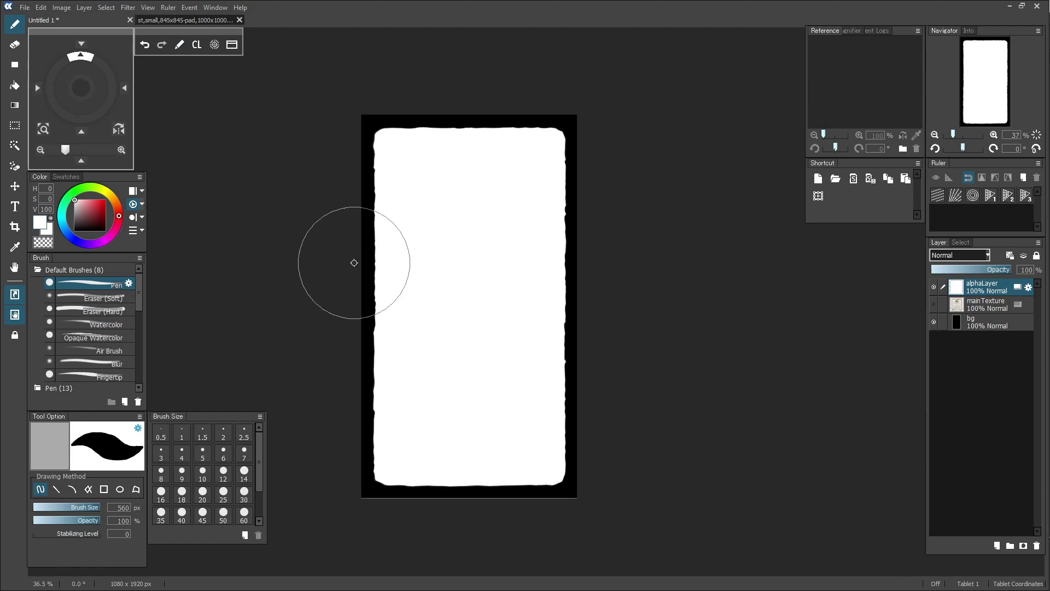
pyautogui.scroll(-1, 354, 262)
pyautogui.moveTo(343, 272); pyautogui.dragTo(319, 281)
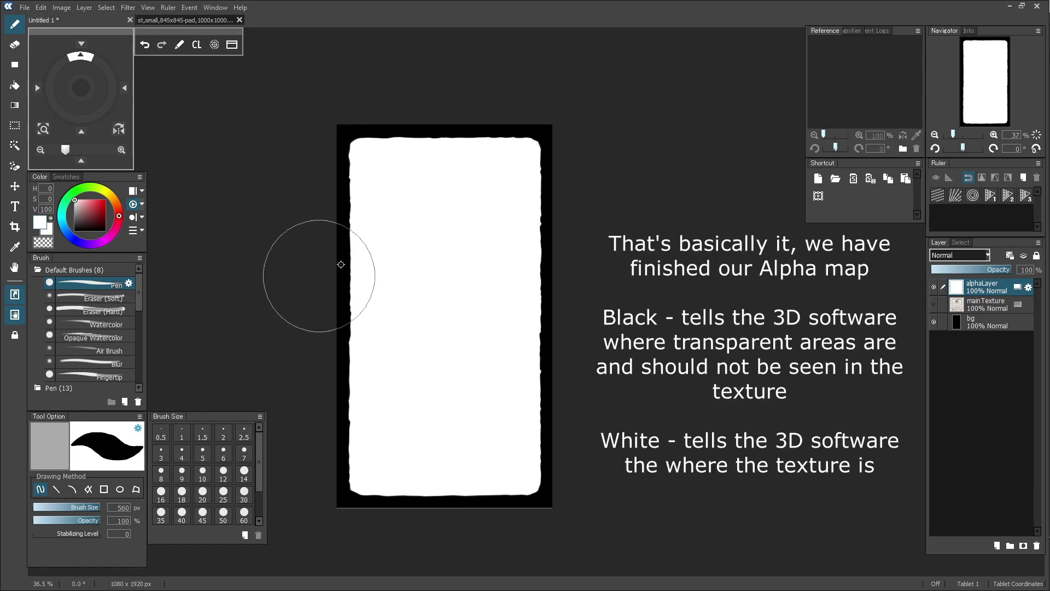
# Set up the diffuse map by hiding the alphaLayer and bg layers and showing mainTexture
pyautogui.click(934, 286)
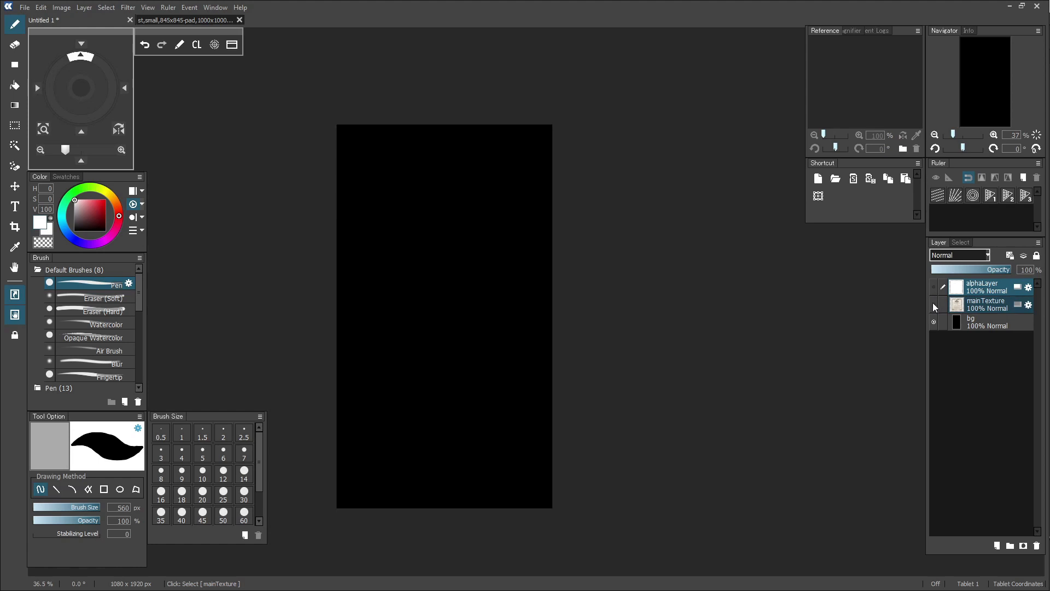
pyautogui.click(934, 304)
pyautogui.click(939, 322)
pyautogui.click(934, 322)
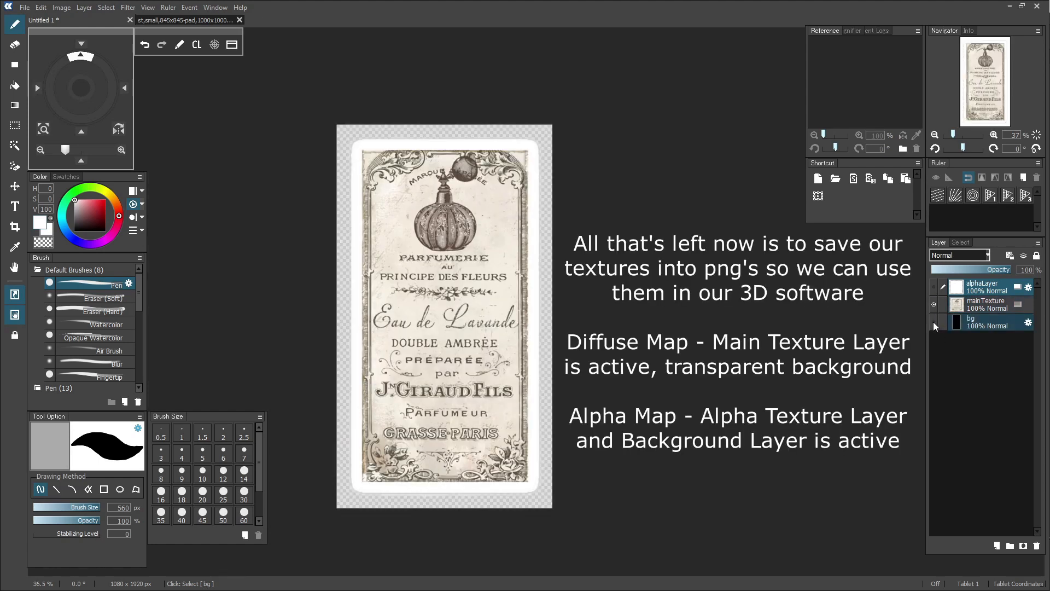
# Preview the alpha map with only alphaLayer and bg visible, and return to mainTexture alone
pyautogui.click(933, 322)
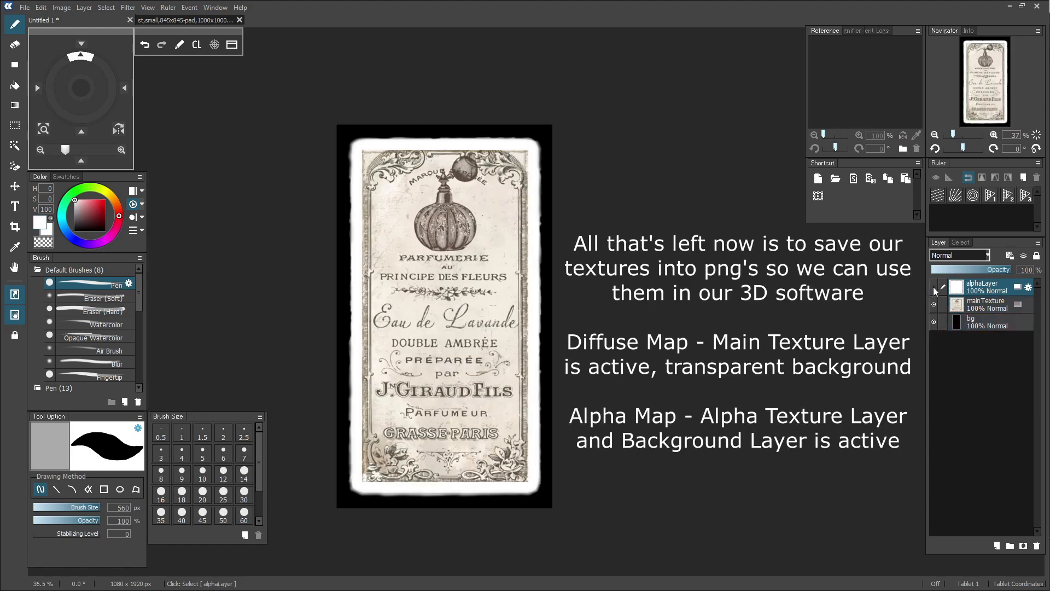
pyautogui.click(934, 286)
pyautogui.click(935, 307)
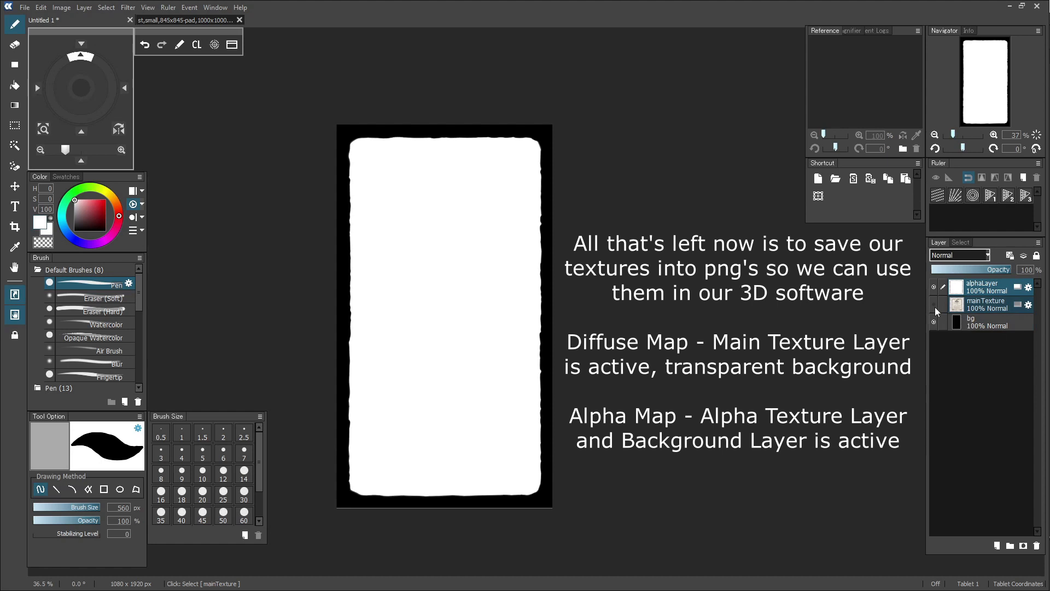
pyautogui.click(934, 306)
pyautogui.click(934, 287)
pyautogui.click(934, 322)
# Save the transparent mainTexture image to the Desktop as a PNG named frontLabel-diffuse
pyautogui.scroll(1, 319, 276)
pyautogui.click(24, 7)
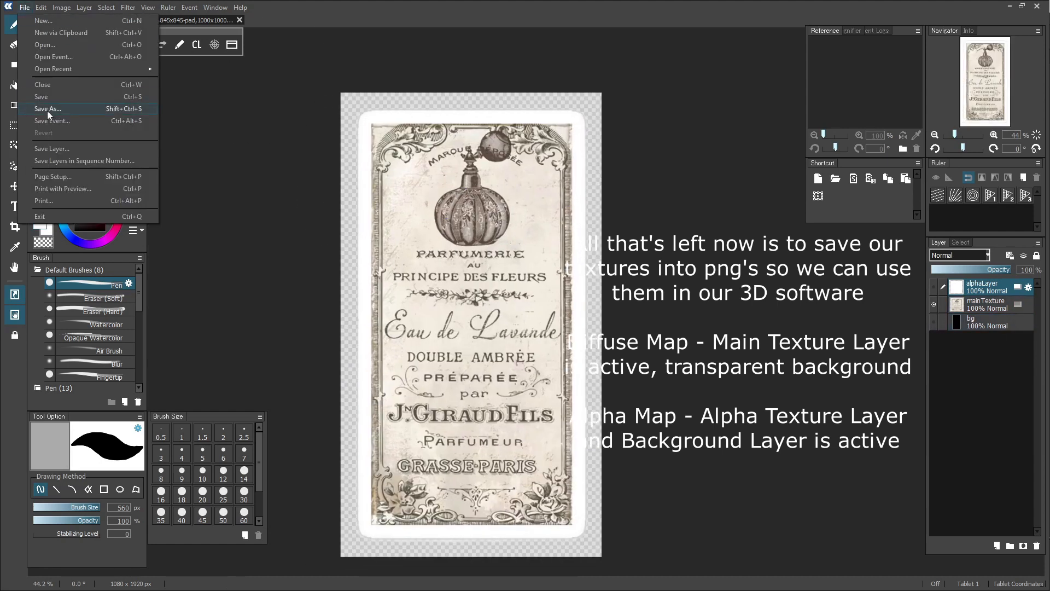
pyautogui.click(43, 107)
pyautogui.write('Fron')
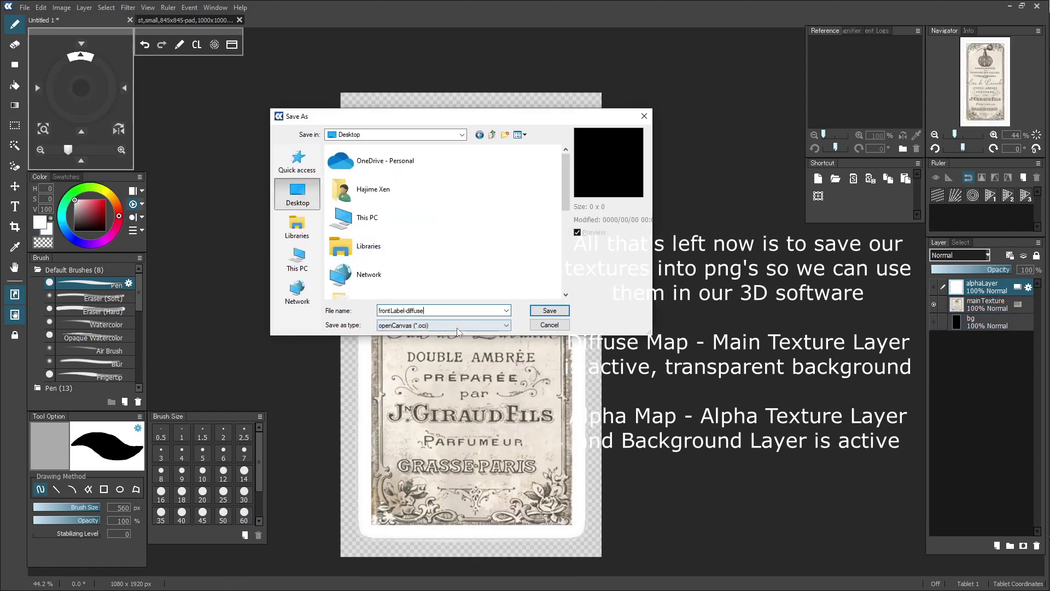
pyautogui.click(444, 325)
pyautogui.click(549, 310)
pyautogui.click(576, 291)
# Hide mainTexture, show bg and alphaLayer, and save the result as a PNG named frontLabel-alpha
pyautogui.click(934, 304)
pyautogui.click(934, 321)
pyautogui.click(934, 286)
pyautogui.click(24, 7)
pyautogui.click(43, 107)
pyautogui.click(422, 325)
pyautogui.click(399, 357)
pyautogui.moveTo(410, 310); pyautogui.dragTo(425, 311)
pyautogui.write('alpha')
pyautogui.click(549, 310)
pyautogui.click(580, 289)
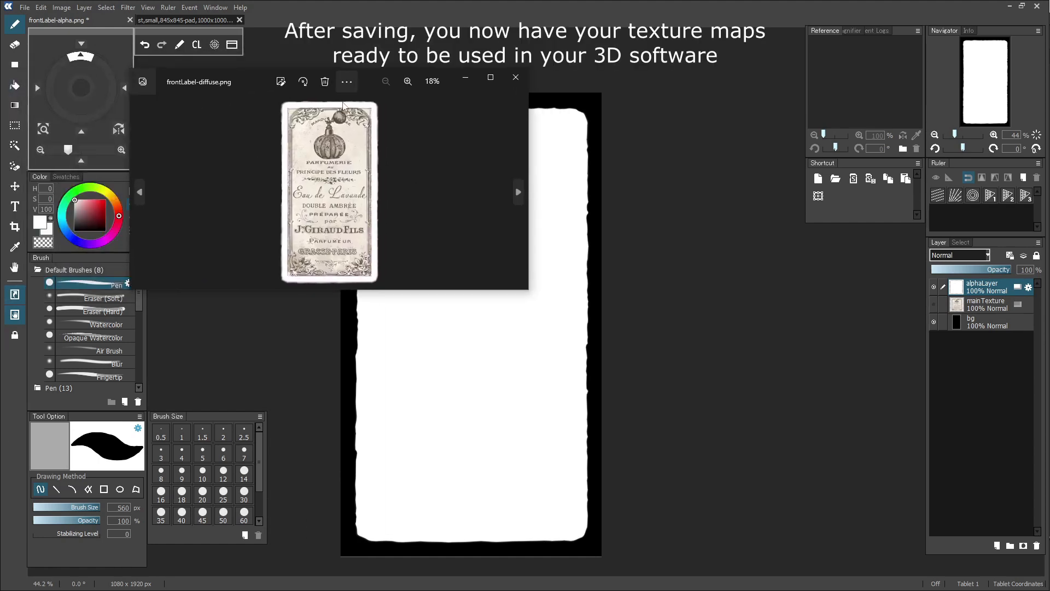
# Compare the saved frontLabel-diffuse.png and frontLabel-alpha.png side by side in enlarged image viewer windows and close both
pyautogui.moveTo(261, 291); pyautogui.dragTo(262, 544)
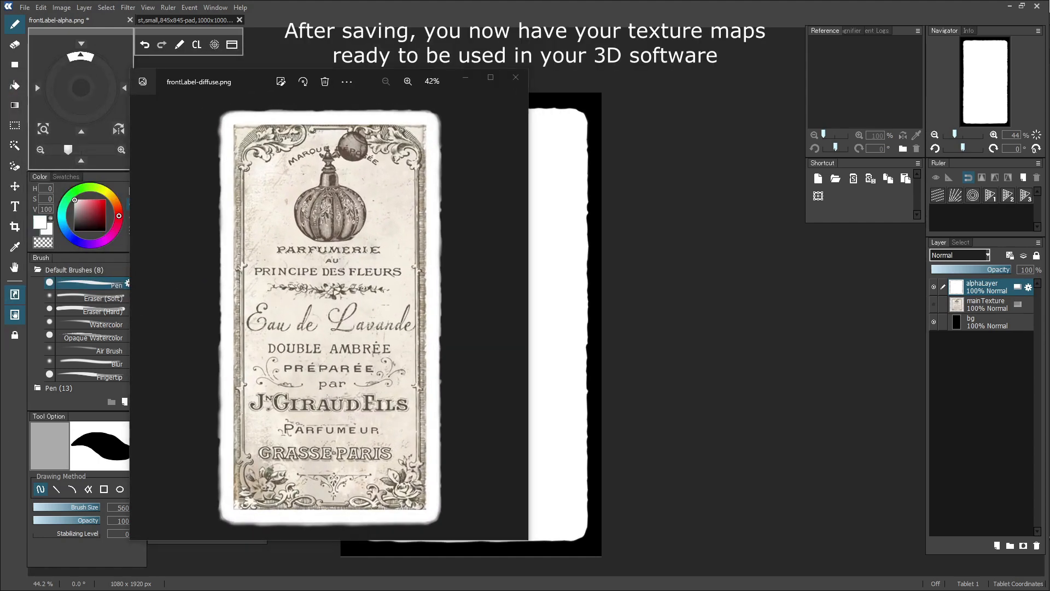
pyautogui.moveTo(501, 141); pyautogui.dragTo(749, 81)
pyautogui.moveTo(664, 290); pyautogui.dragTo(671, 542)
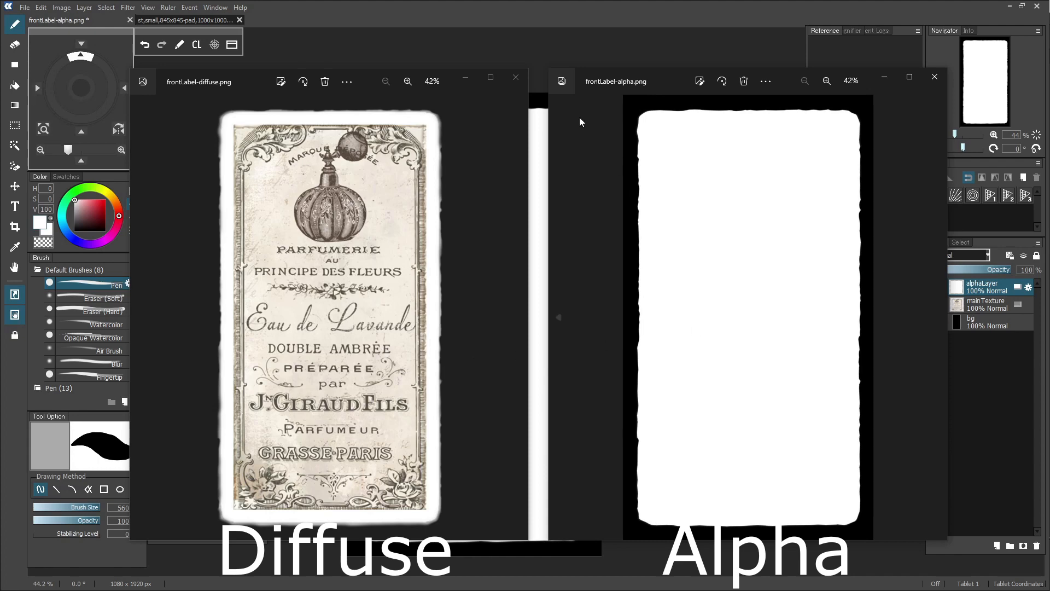
pyautogui.click(515, 77)
pyautogui.click(935, 77)
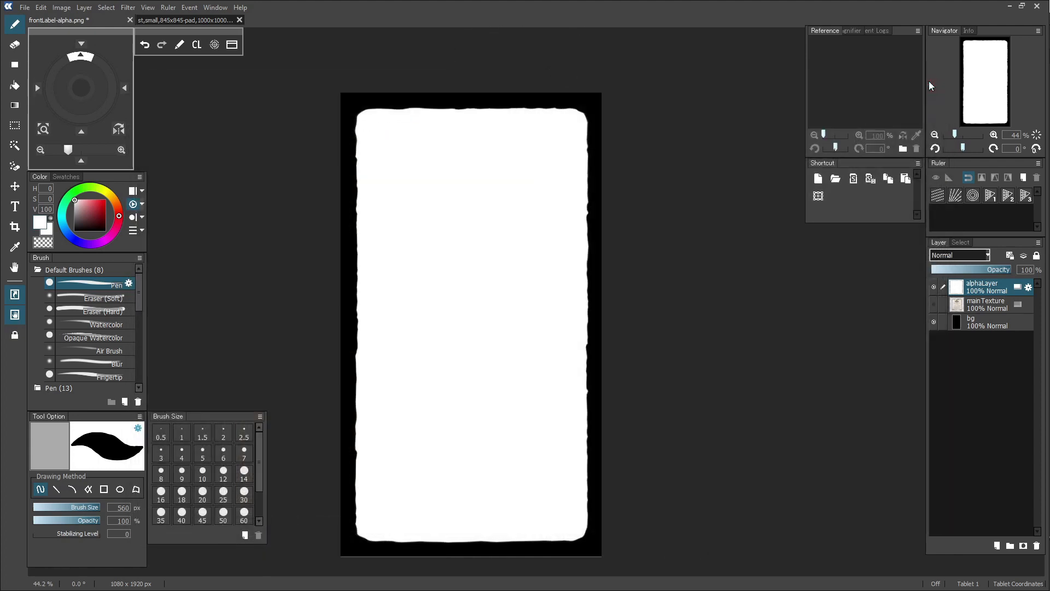
# Switch to 3ds Max, deselect the front label object and turn off edged faces in the perspective viewport
pyautogui.click(1009, 6)
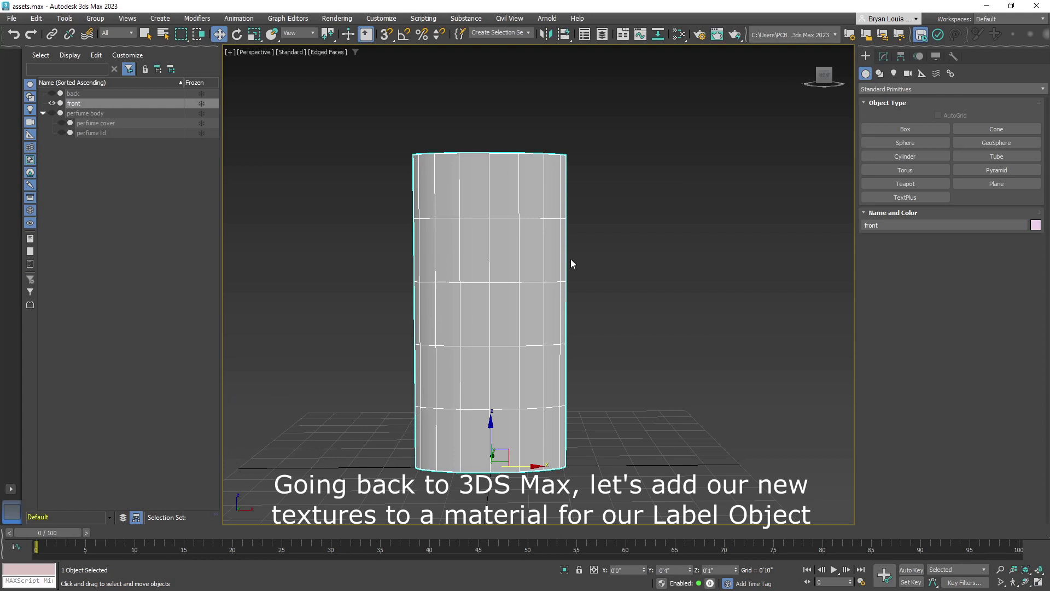
pyautogui.moveTo(616, 272)
pyautogui.keyDown('alt'); pyautogui.mouseDown(button='middle')
pyautogui.moveTo(596, 304)
pyautogui.moveTo(604, 251)
pyautogui.moveTo(575, 274)
pyautogui.mouseUp(button='middle'); pyautogui.keyUp('alt')
pyautogui.click(555, 271)
pyautogui.press('F4')
# Open the Slate Material Editor beside the label object and create a new view named Labels/Decals
pyautogui.press('m')
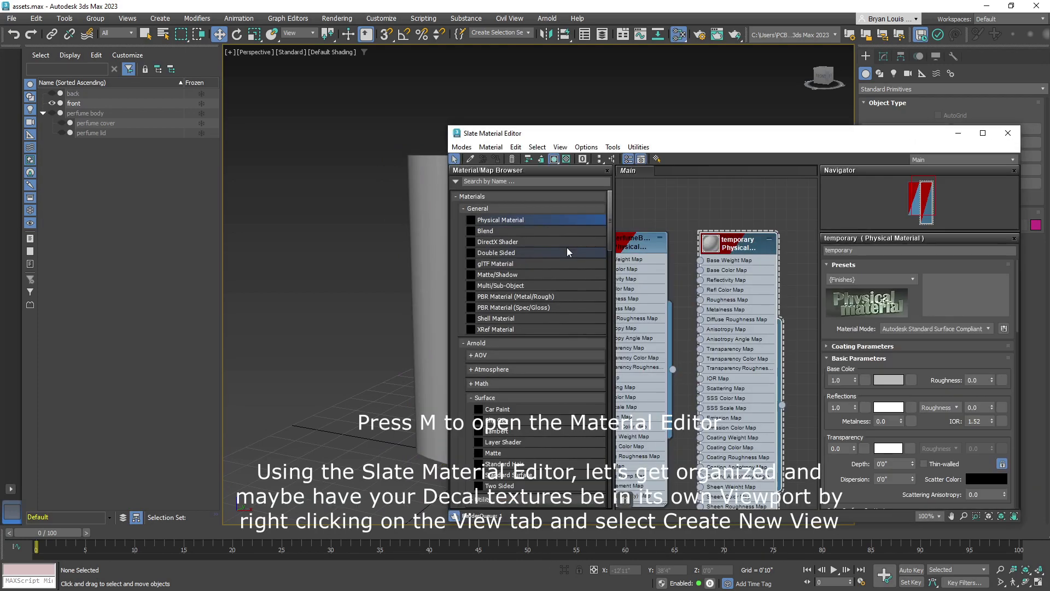
pyautogui.moveTo(699, 140); pyautogui.dragTo(246, 145)
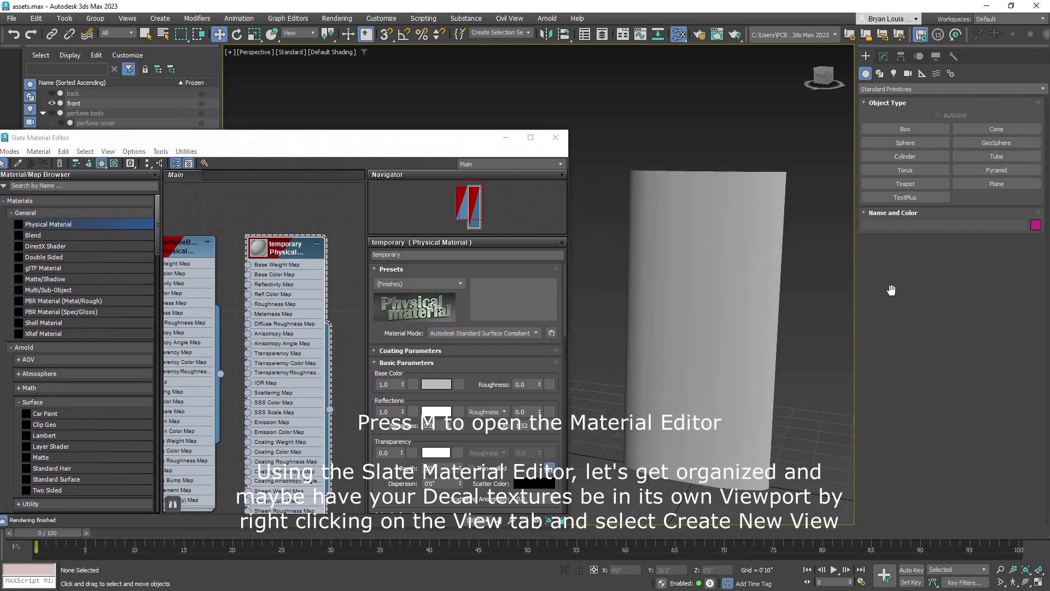
pyautogui.moveTo(290, 149); pyautogui.dragTo(321, 146)
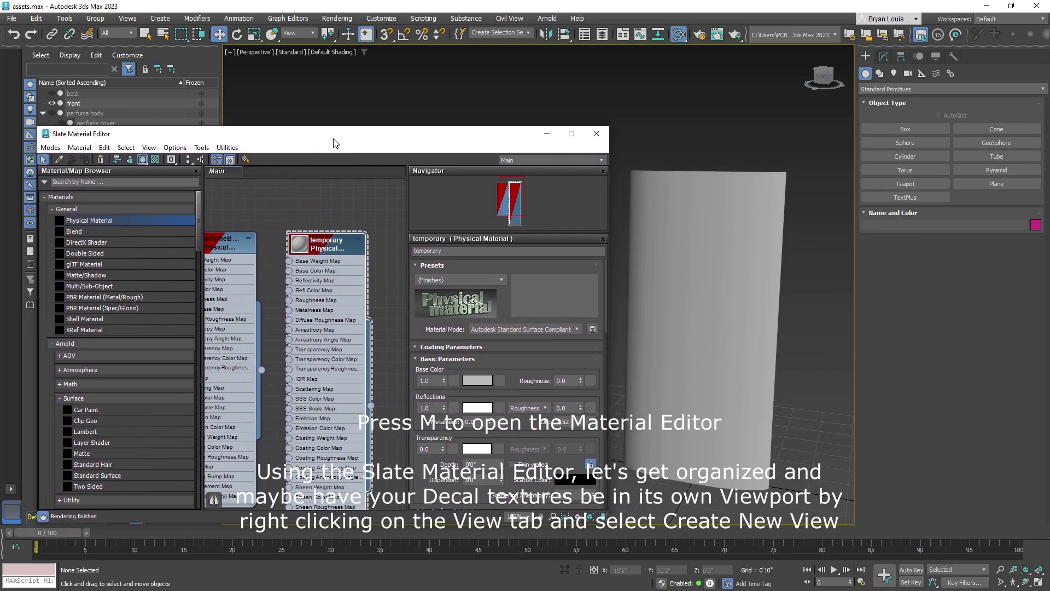
pyautogui.rightClick(280, 174)
pyautogui.click(291, 176)
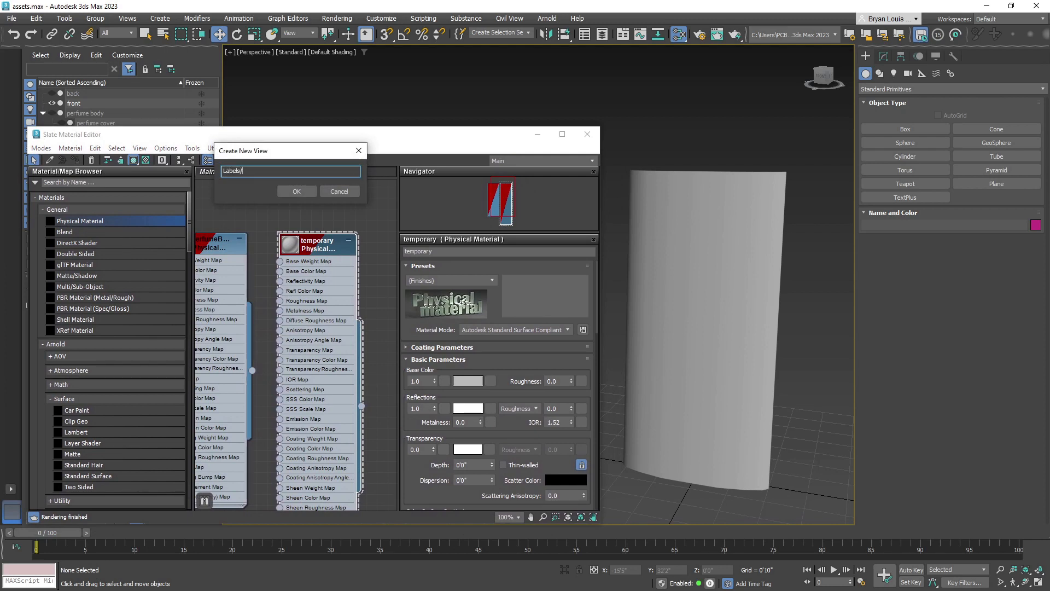
pyautogui.write('Labels/Decals')
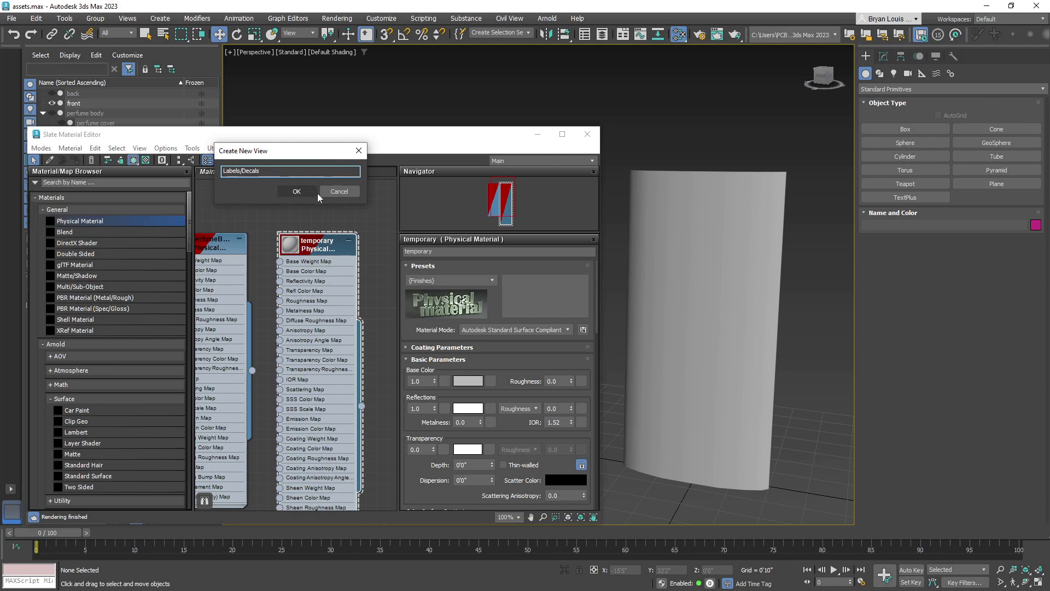
pyautogui.click(303, 191)
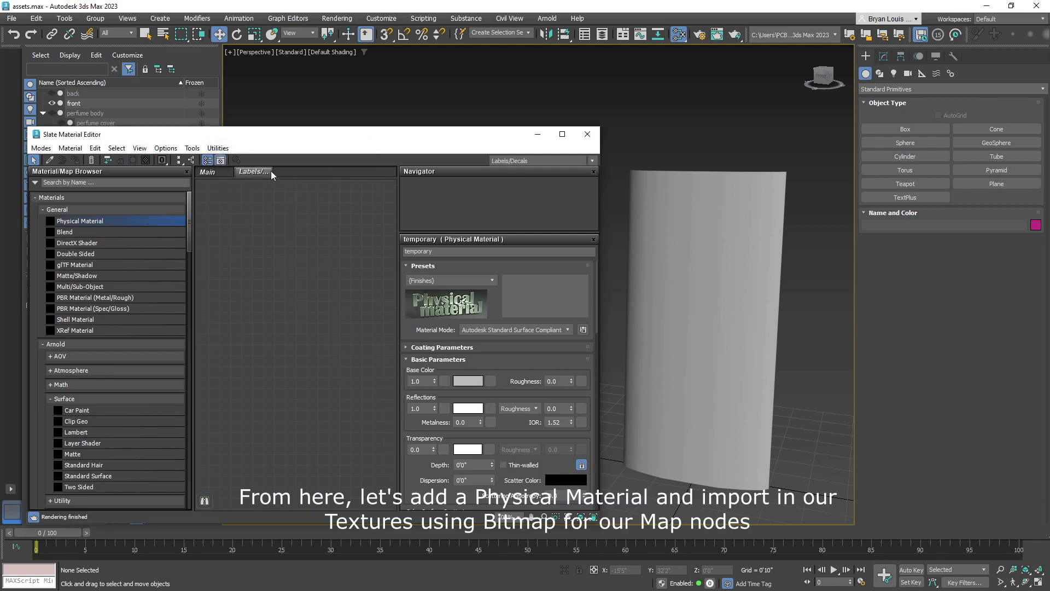
# Add a Physical Material to the Labels/Decals view and name it Front Label
pyautogui.moveTo(250, 223); pyautogui.dragTo(308, 214)
pyautogui.click(481, 251)
pyautogui.write('Front Label')
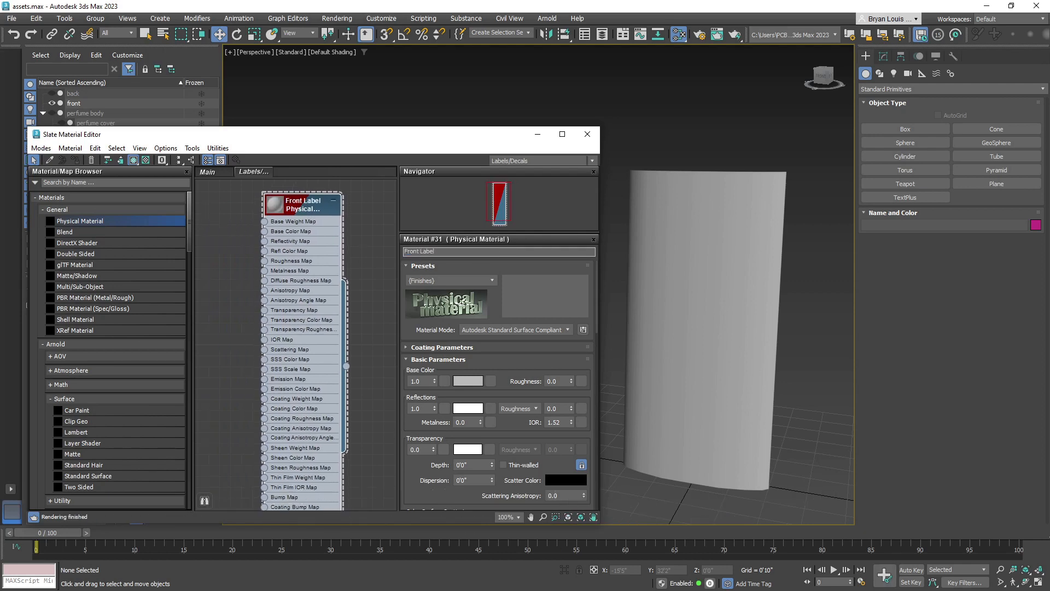
pyautogui.press('Return')
# Find the Bitmap map and add it to the Labels/Decals view with frontLabel-diffuse.png as its image
pyautogui.scroll(2, 727, 242)
pyautogui.click(82, 52)
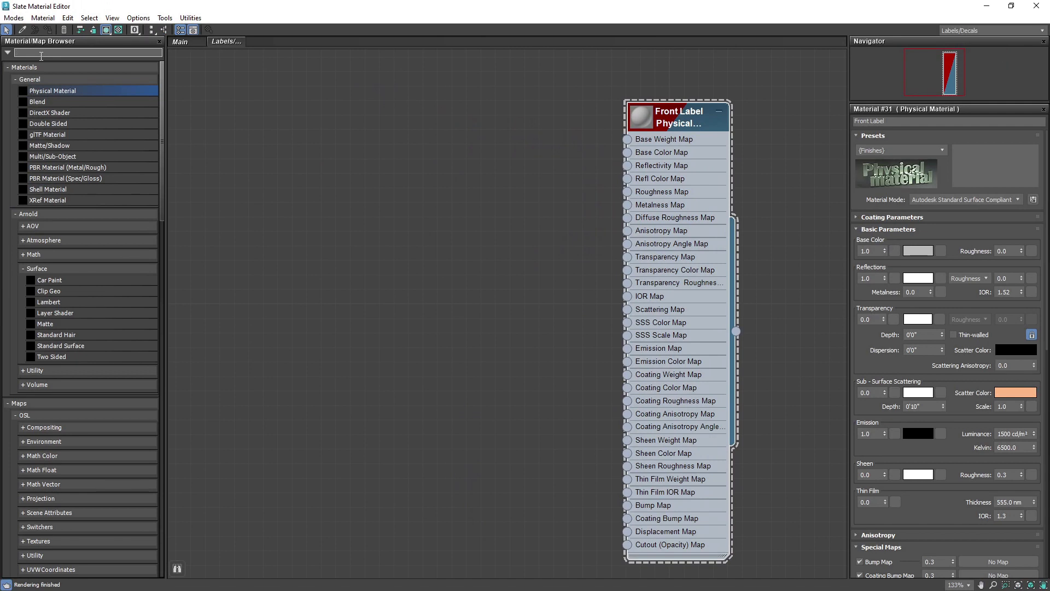
pyautogui.write('bitmap')
pyautogui.moveTo(24, 108); pyautogui.dragTo(341, 137)
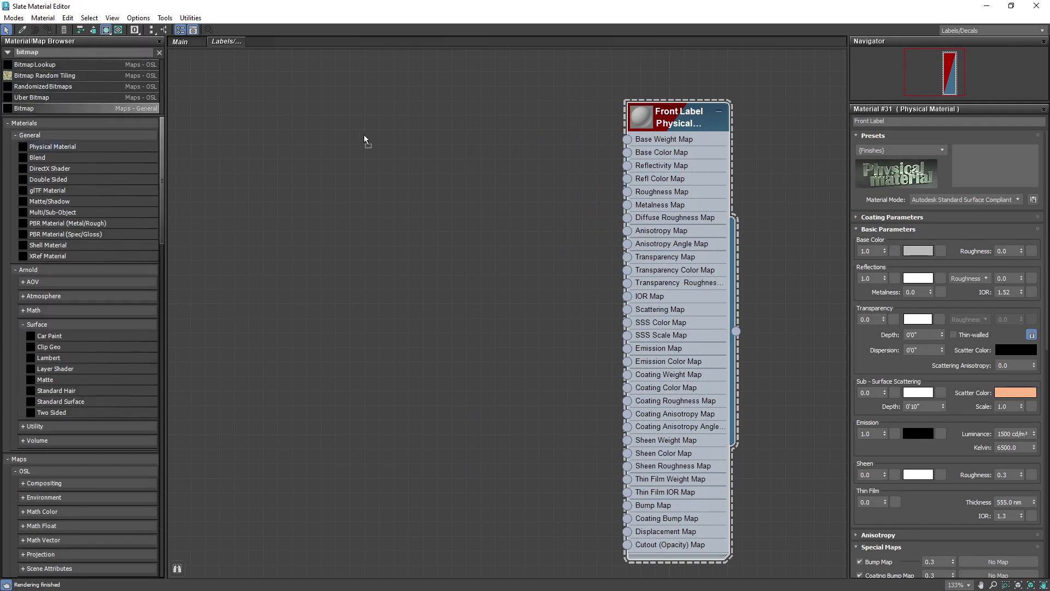
pyautogui.click(33, 139)
pyautogui.doubleClick(246, 145)
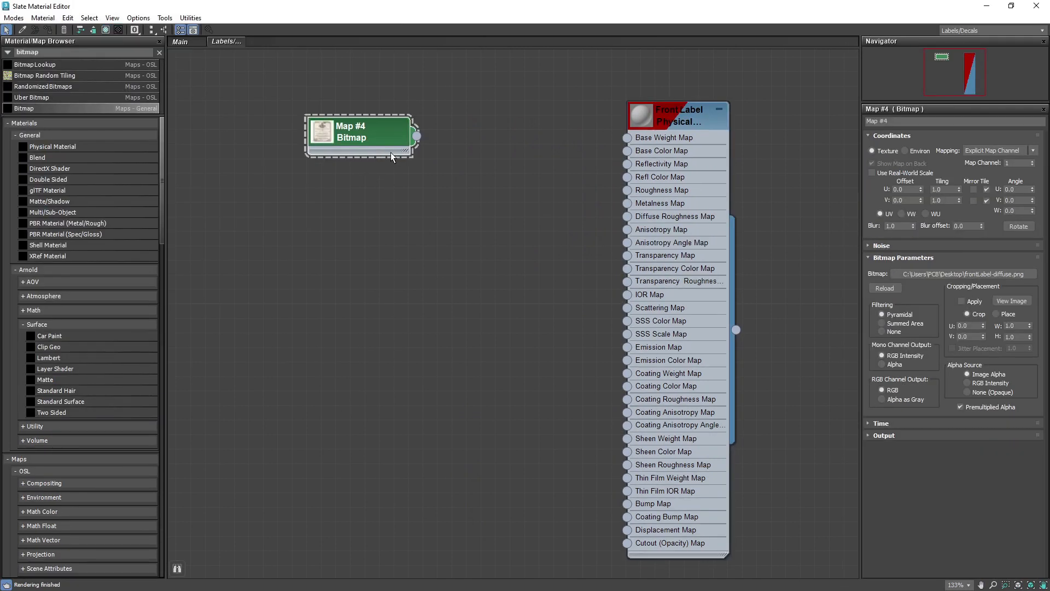
# Name the enlarged diffuse bitmap node FrontLabel-diffuse and connect it to the Front Label material's Base Color Map
pyautogui.doubleClick(322, 132)
pyautogui.moveTo(350, 131); pyautogui.dragTo(408, 131)
pyautogui.moveTo(898, 121); pyautogui.dragTo(863, 121)
pyautogui.write('FrontLabel-diffuse')
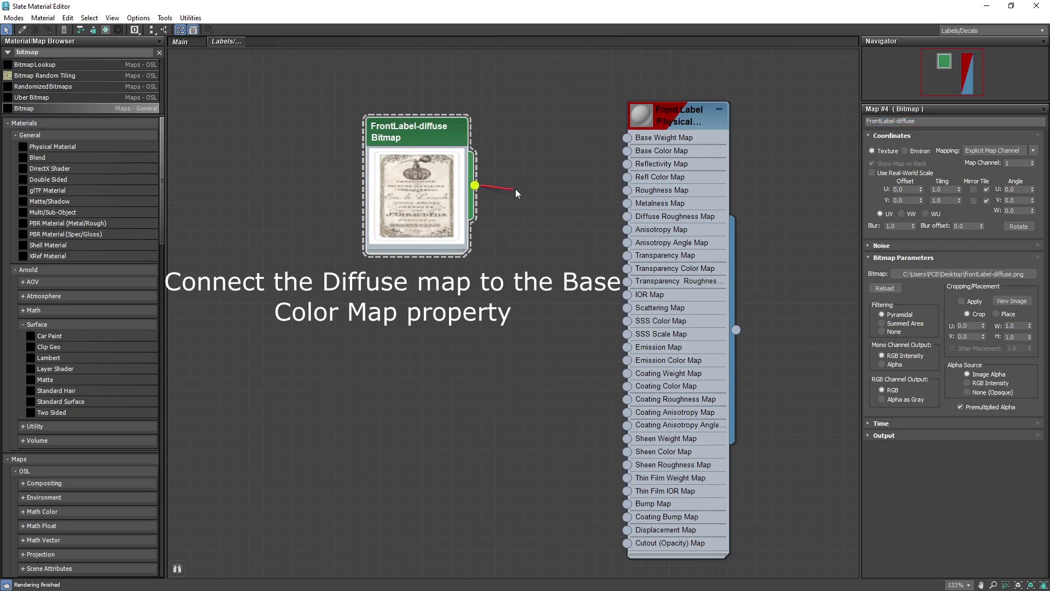
pyautogui.moveTo(516, 193); pyautogui.dragTo(628, 151)
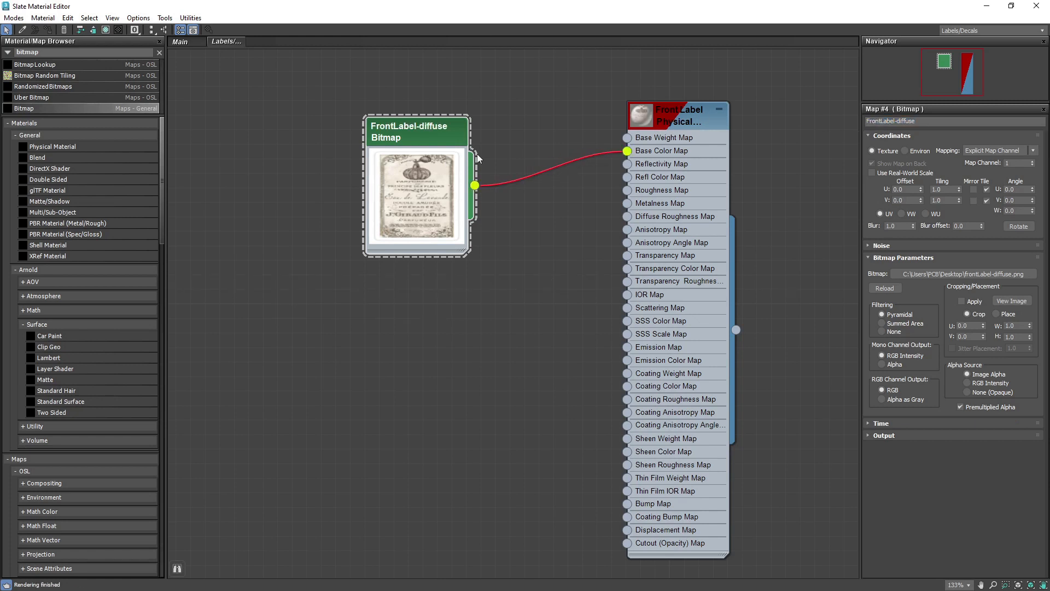
# Add a second Bitmap node below the diffuse one, load frontLabel-alpha.png and name it FrontLabel-alpha
pyautogui.moveTo(34, 111); pyautogui.dragTo(413, 302)
pyautogui.scroll(-5, 219, 143)
pyautogui.click(120, 116)
pyautogui.click(355, 234)
pyautogui.moveTo(880, 121); pyautogui.dragTo(914, 123)
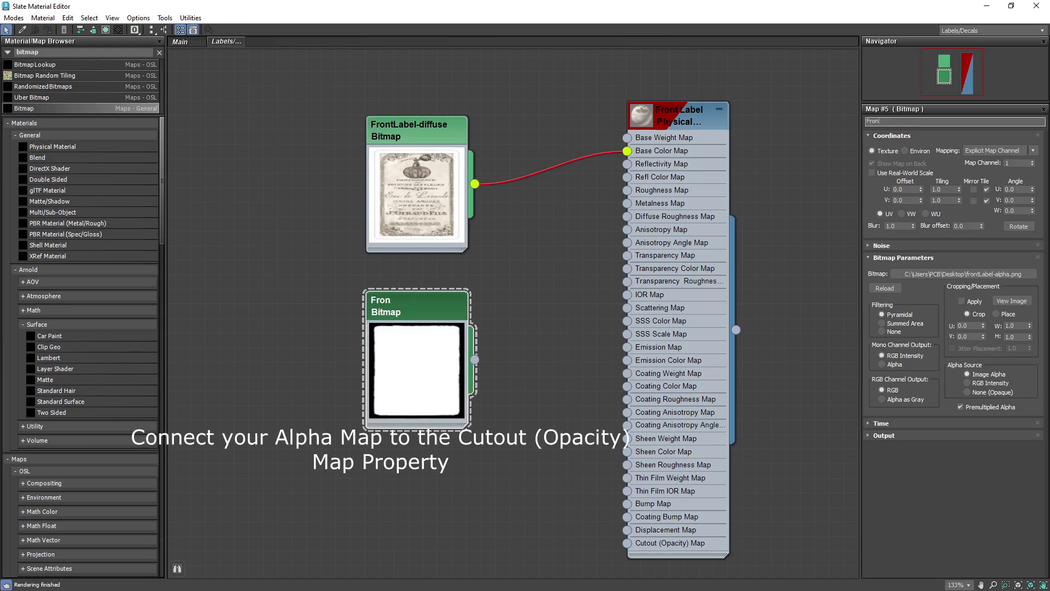
# Assign the Front Label material to the front label object in the Perspective viewport and close the Slate Material Editor
pyautogui.moveTo(854, 7); pyautogui.dragTo(481, 78)
pyautogui.moveTo(413, 263); pyautogui.dragTo(291, 240, button='middle')
pyautogui.moveTo(444, 288)
pyautogui.mouseDown(button='middle')
pyautogui.moveTo(361, 272)
pyautogui.moveTo(291, 277)
pyautogui.moveTo(313, 263)
pyautogui.mouseUp(button='middle')
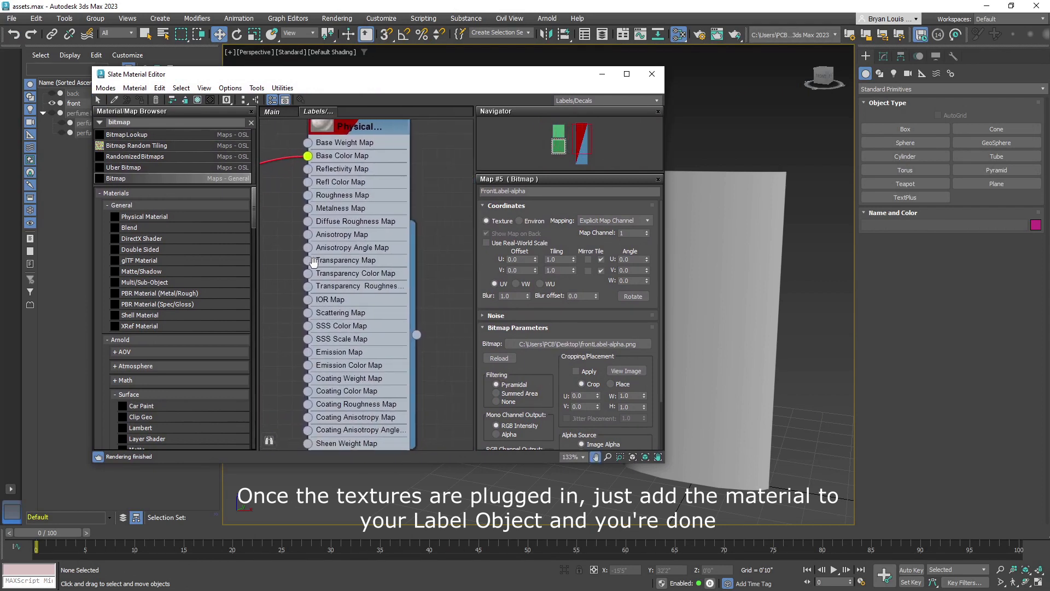
pyautogui.moveTo(526, 75); pyautogui.dragTo(455, 110)
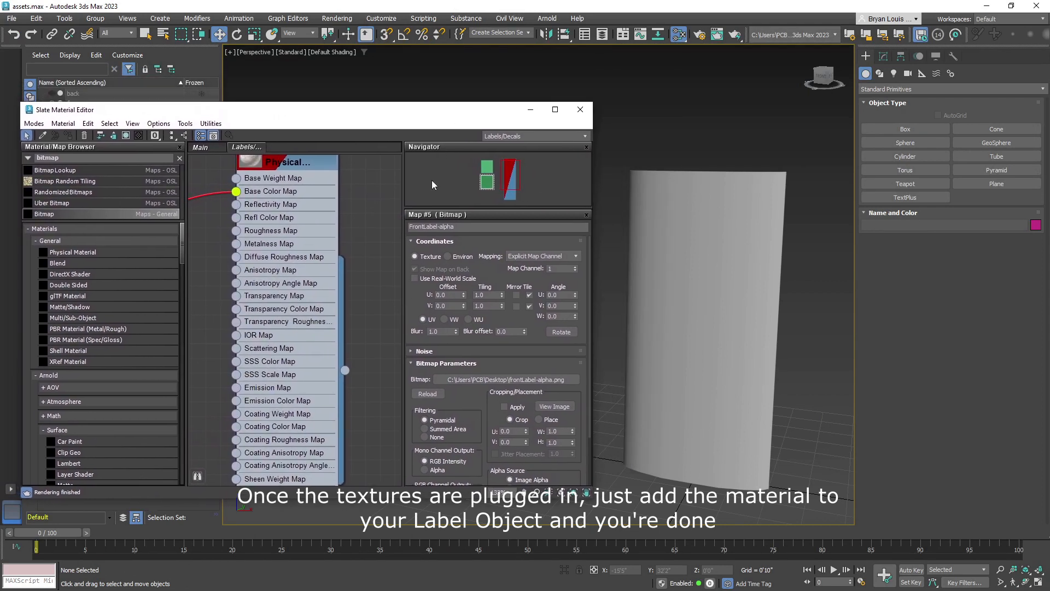
pyautogui.moveTo(350, 372); pyautogui.dragTo(707, 308)
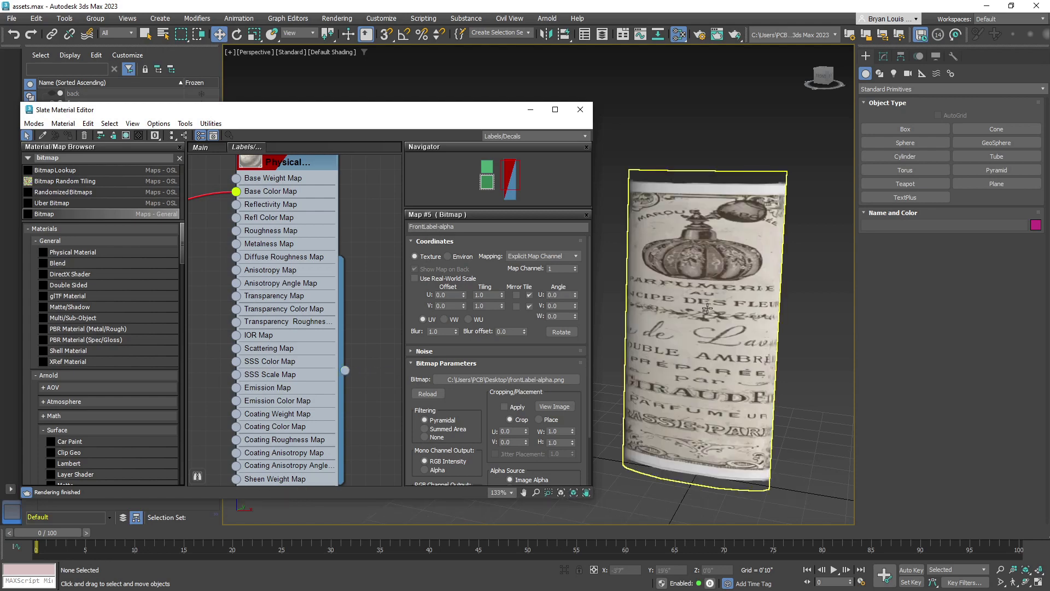
pyautogui.click(579, 112)
# Unhide the perfume body, perfume cover and perfume lid objects
pyautogui.moveTo(635, 268); pyautogui.dragTo(445, 319, button='middle')
pyautogui.moveTo(542, 342); pyautogui.dragTo(360, 319, button='middle')
pyautogui.moveTo(593, 315); pyautogui.dragTo(508, 301, button='middle')
pyautogui.click(53, 114)
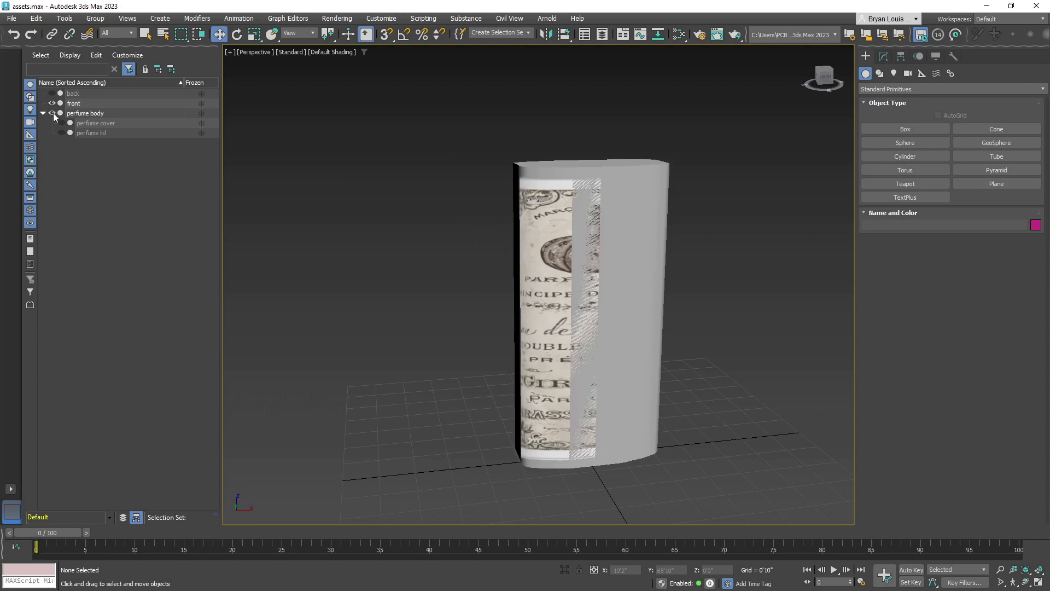
pyautogui.click(62, 123)
pyautogui.click(62, 133)
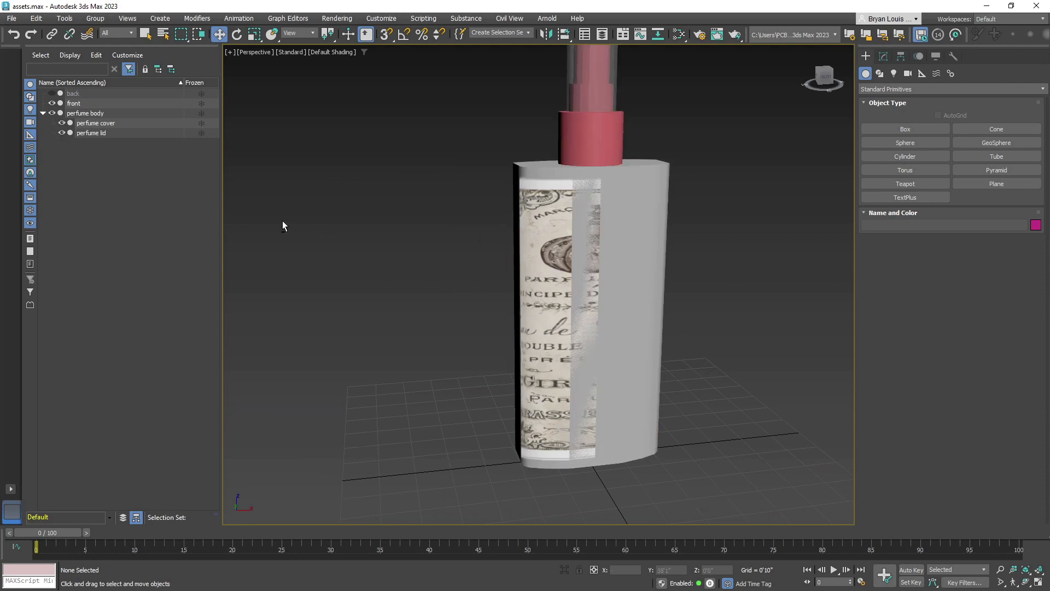
# Select the front label object on the bottle and add a UVW Map modifier to it
pyautogui.moveTo(235, 213); pyautogui.dragTo(405, 239, button='middle')
pyautogui.moveTo(665, 275); pyautogui.dragTo(604, 188, button='middle')
pyautogui.click(499, 242)
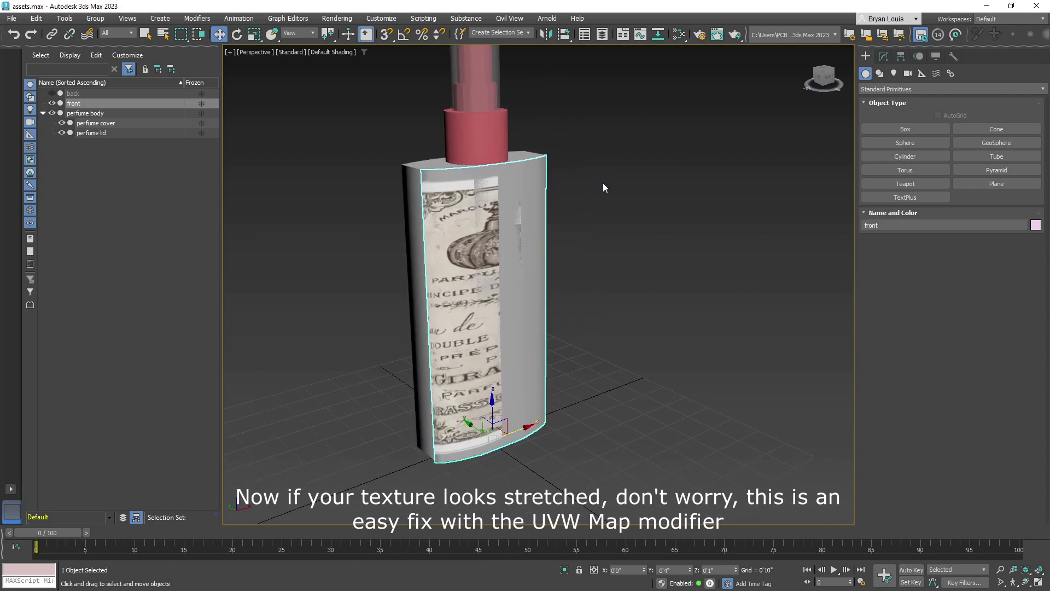
pyautogui.click(884, 58)
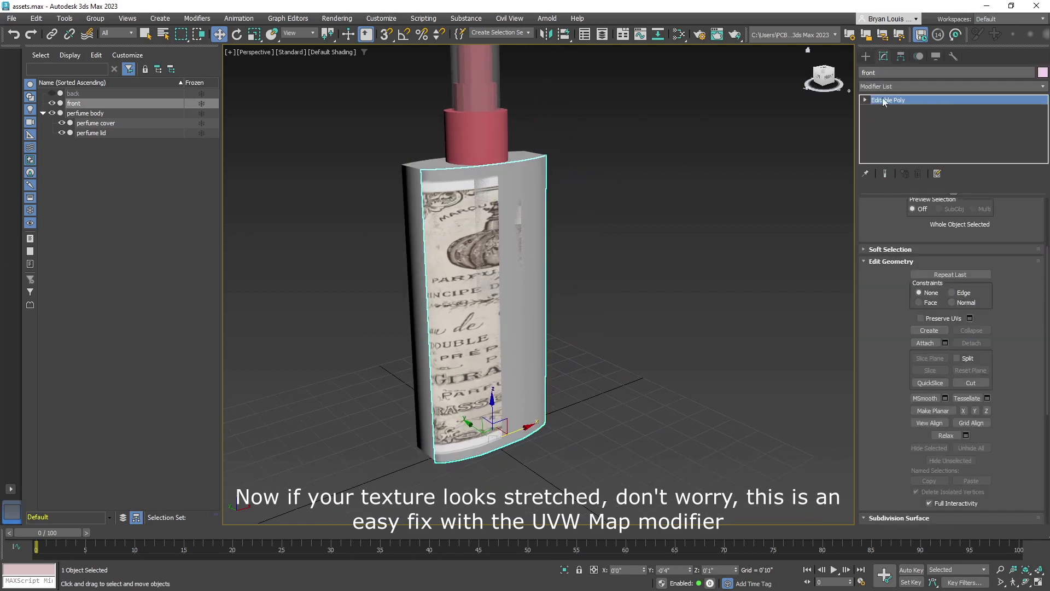
pyautogui.click(904, 85)
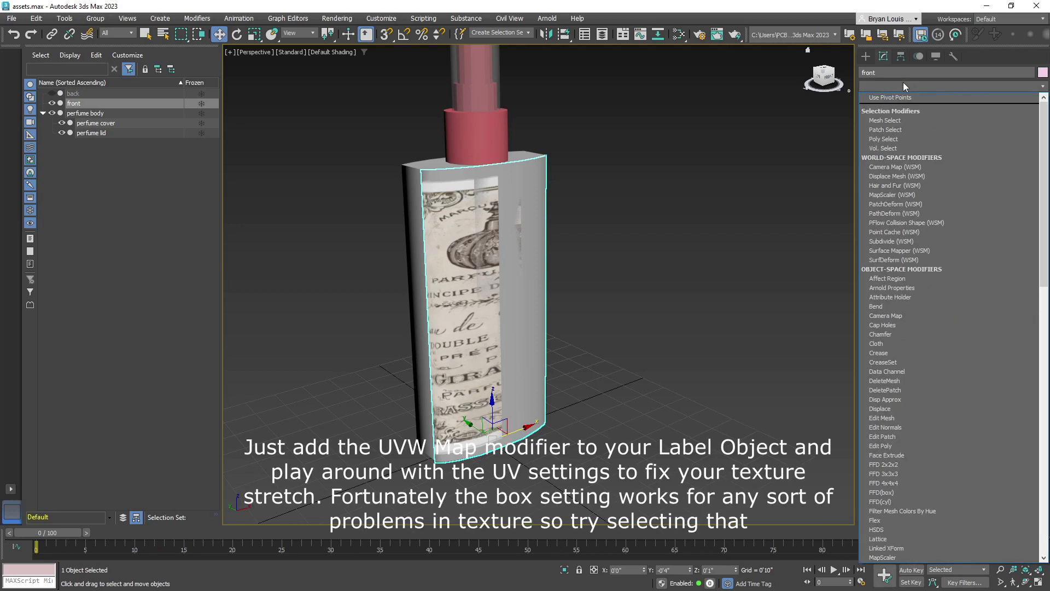
pyautogui.write('uvw')
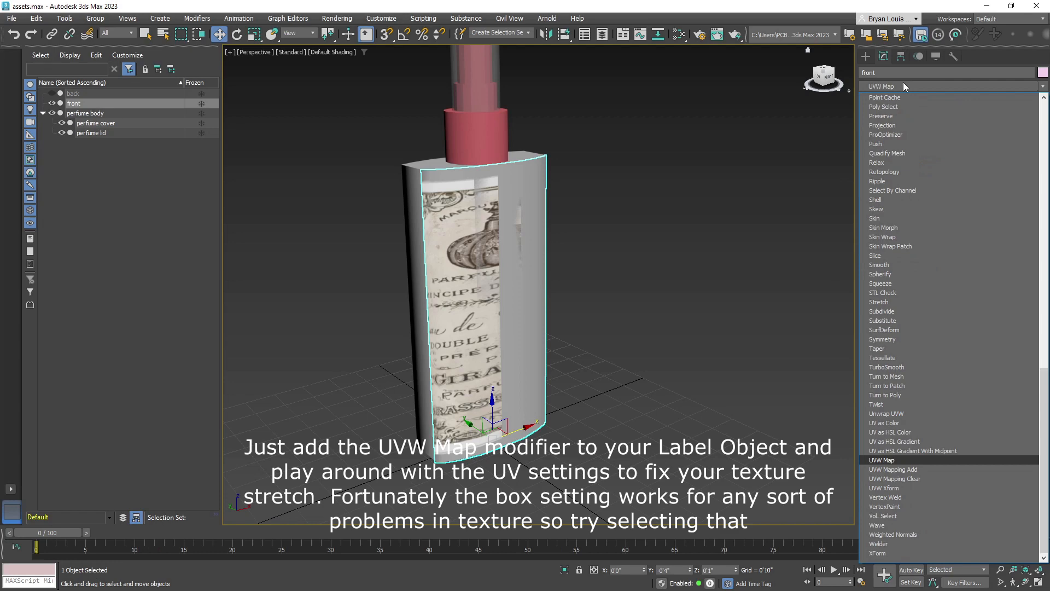
pyautogui.press('Return')
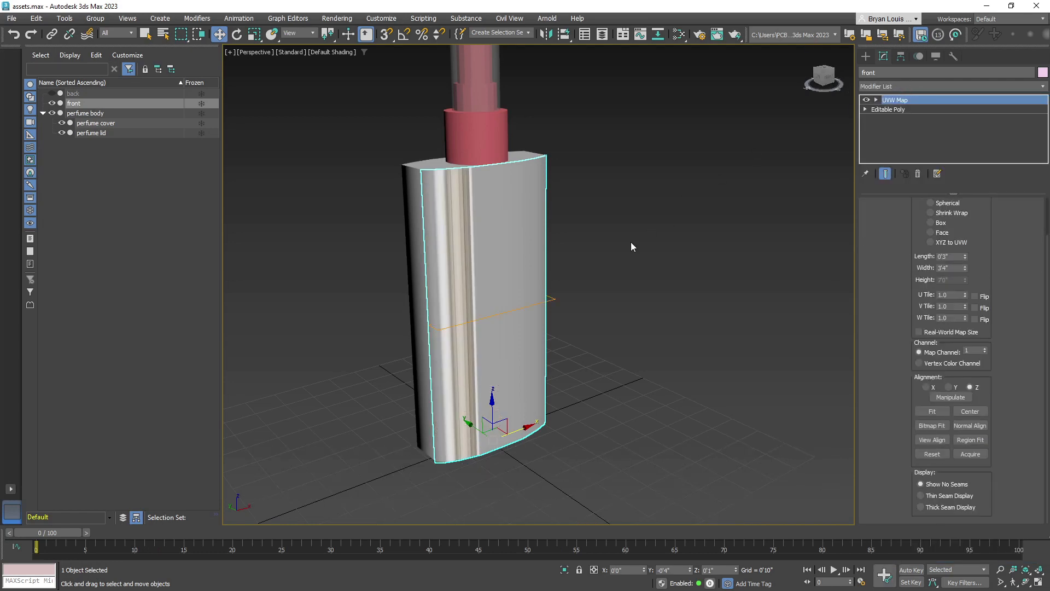
# Set the front label's UVW Map modifier to Box mapping to fix the stretched texture
pyautogui.moveTo(631, 242); pyautogui.dragTo(605, 235, button='middle')
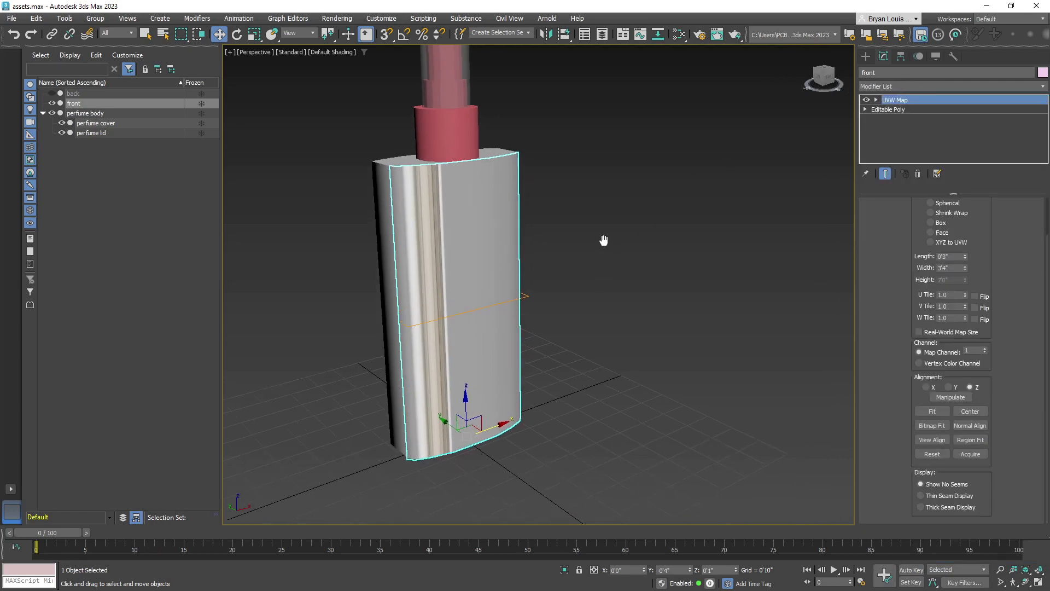
pyautogui.click(930, 222)
pyautogui.moveTo(520, 260)
pyautogui.keyDown('alt'); pyautogui.mouseDown(button='middle')
pyautogui.moveTo(393, 262)
pyautogui.moveTo(509, 264)
pyautogui.mouseUp(button='middle'); pyautogui.keyUp('alt')
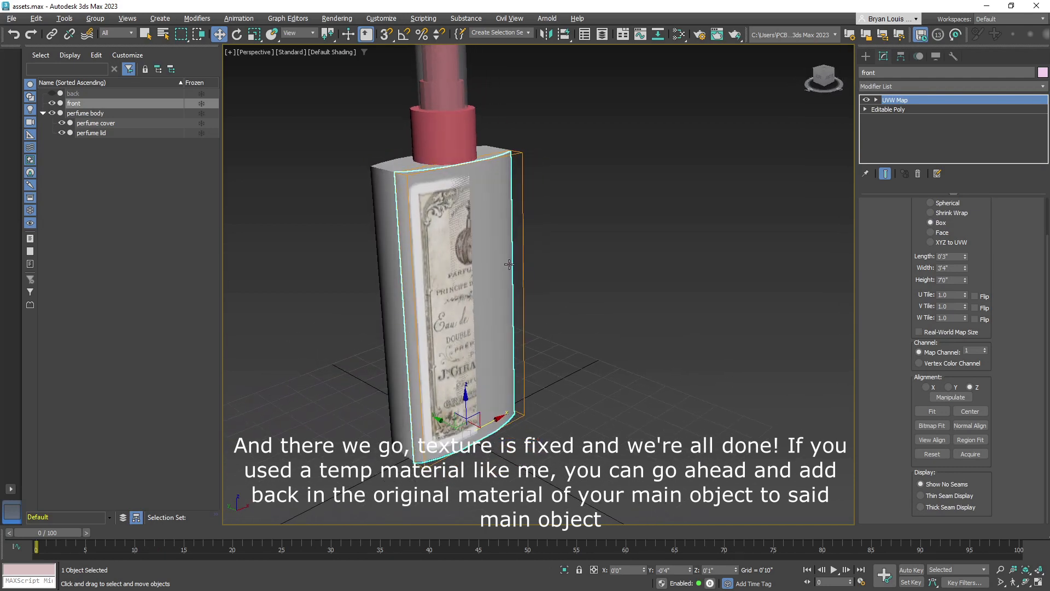
# Assign the perfumeBody Physical Material from the Main view to the perfume body, then close the material editor and deselect the object
pyautogui.click(376, 190)
pyautogui.keyDown('alt'); pyautogui.moveTo(547, 254); pyautogui.dragTo(436, 276, button='middle'); pyautogui.keyUp('alt')
pyautogui.press('m')
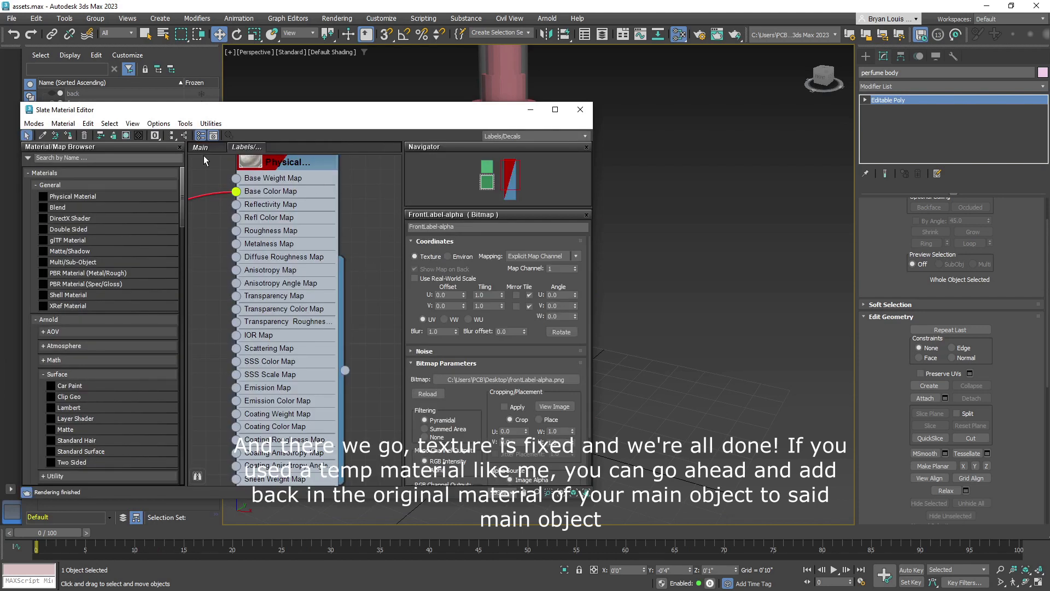
pyautogui.click(202, 151)
pyautogui.moveTo(270, 192); pyautogui.dragTo(366, 194, button='middle')
pyautogui.doubleClick(311, 225)
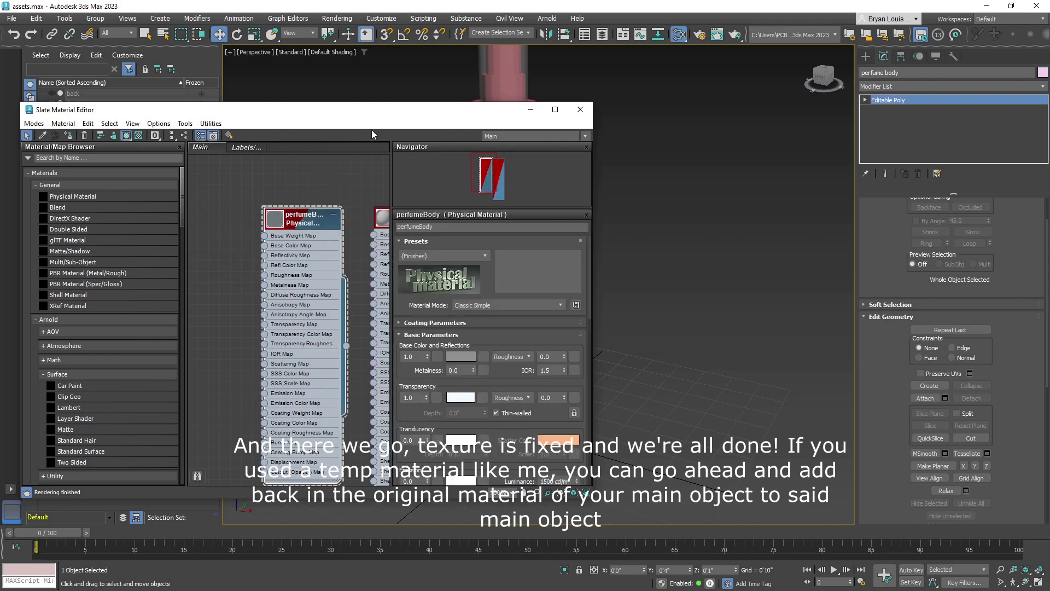
pyautogui.moveTo(381, 118); pyautogui.dragTo(303, 196)
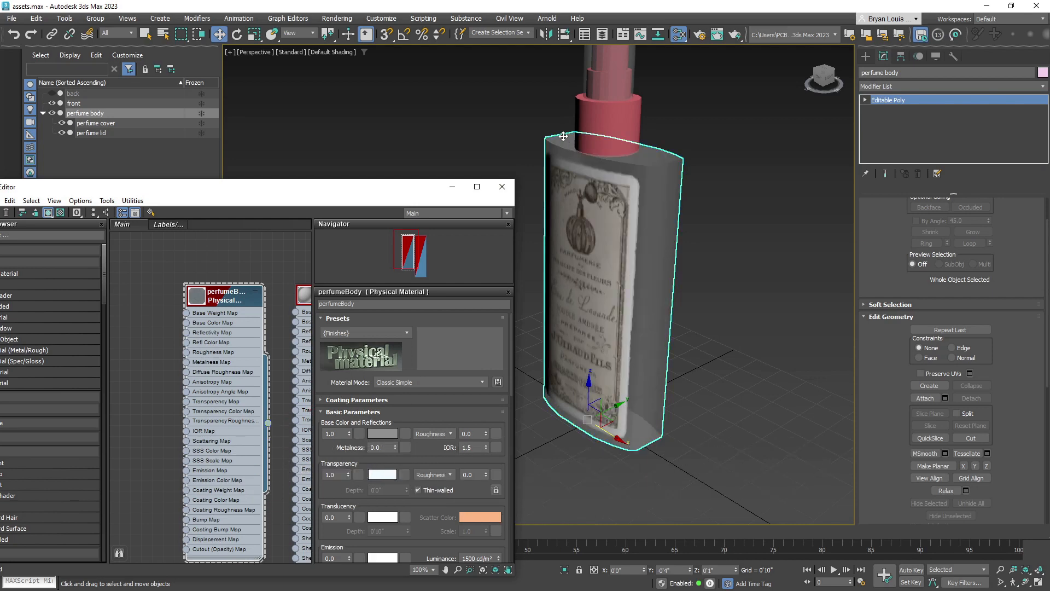
pyautogui.click(503, 188)
pyautogui.keyDown('alt'); pyautogui.moveTo(509, 230); pyautogui.dragTo(556, 290, button='middle'); pyautogui.keyUp('alt')
pyautogui.click(648, 292)
# Add a Bitmap map with a cloudy sky image as the scene's environment background
pyautogui.scroll(3, 556, 307)
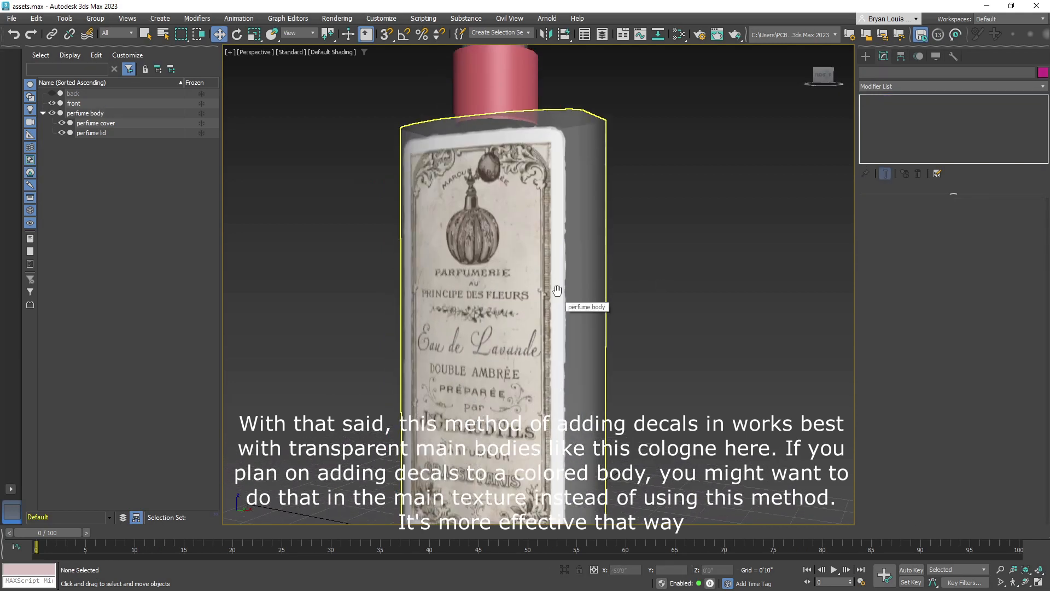
pyautogui.scroll(-3, 563, 298)
pyautogui.press('8')
pyautogui.click(234, 172)
pyautogui.write('bitmap')
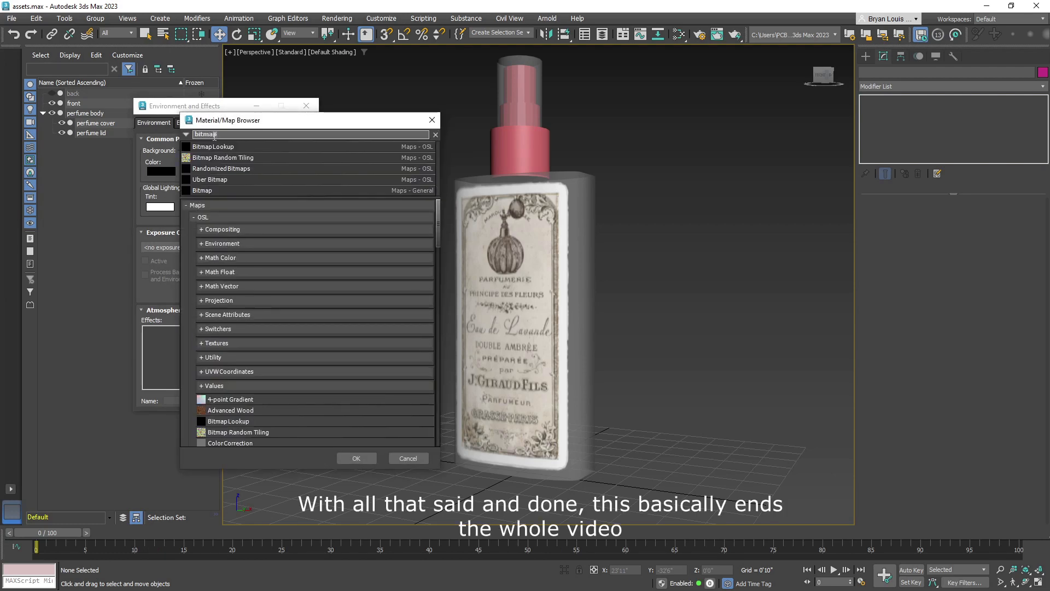
pyautogui.doubleClick(213, 189)
pyautogui.click(37, 181)
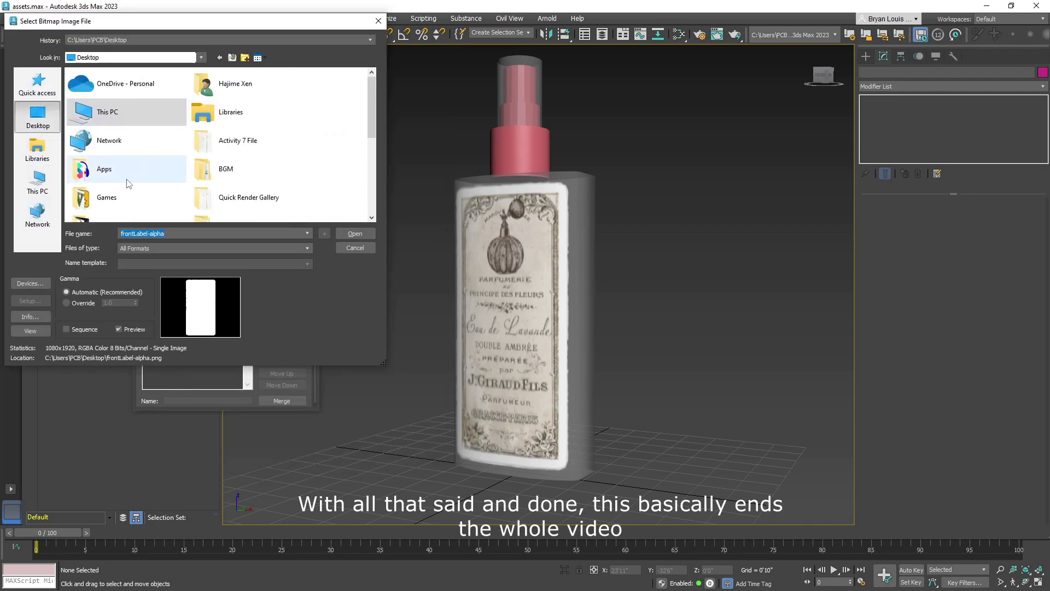
pyautogui.doubleClick(102, 127)
pyautogui.doubleClick(269, 140)
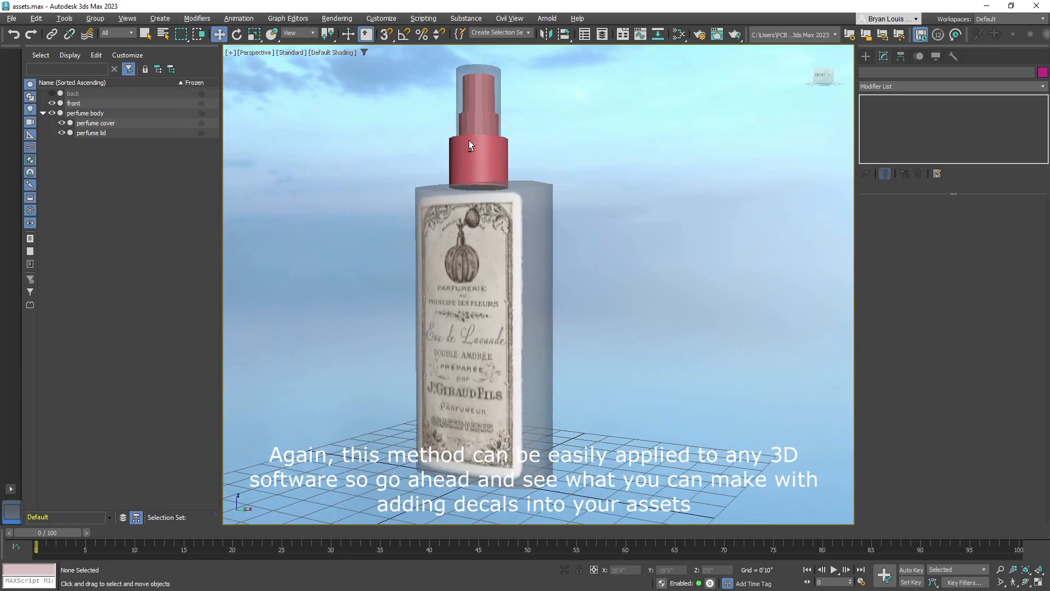
# Render the perfume bottle in Arnold RenderView and examine the front label up close
pyautogui.click(547, 18)
pyautogui.click(571, 32)
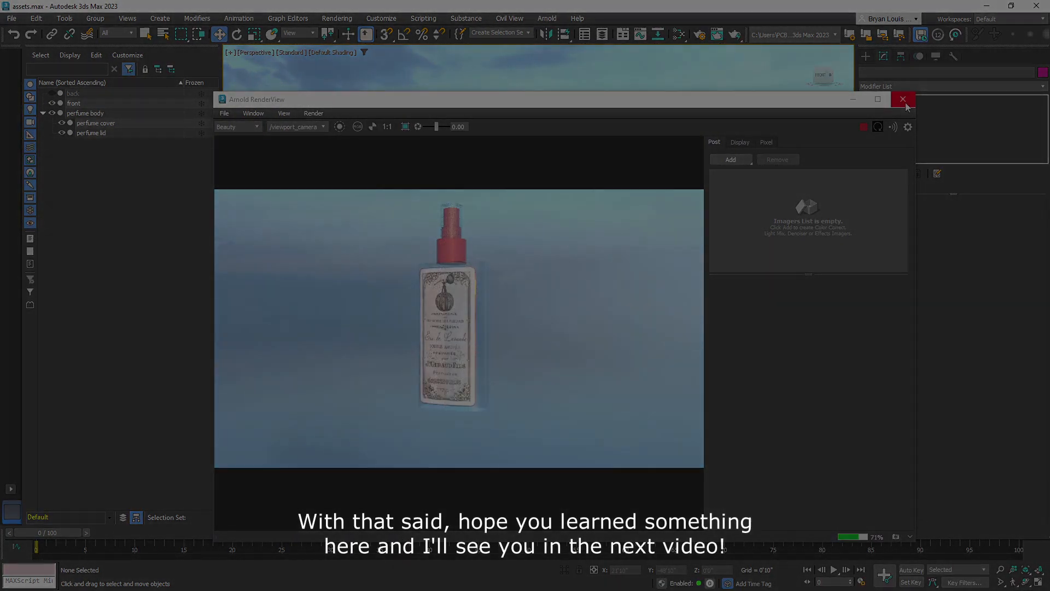
pyautogui.scroll(5, 516, 349)
pyautogui.scroll(-3, 527, 346)
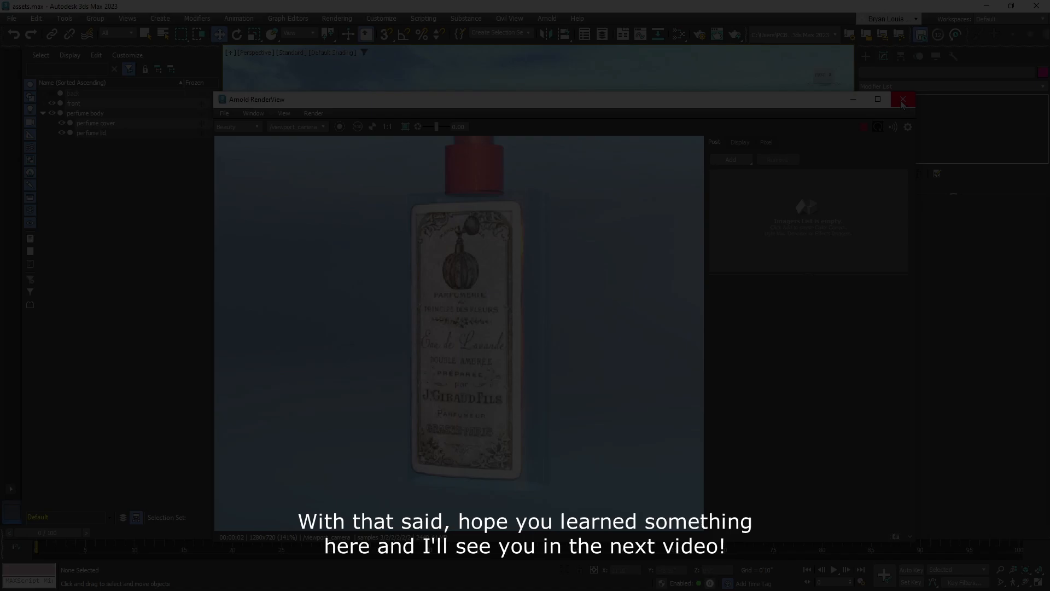